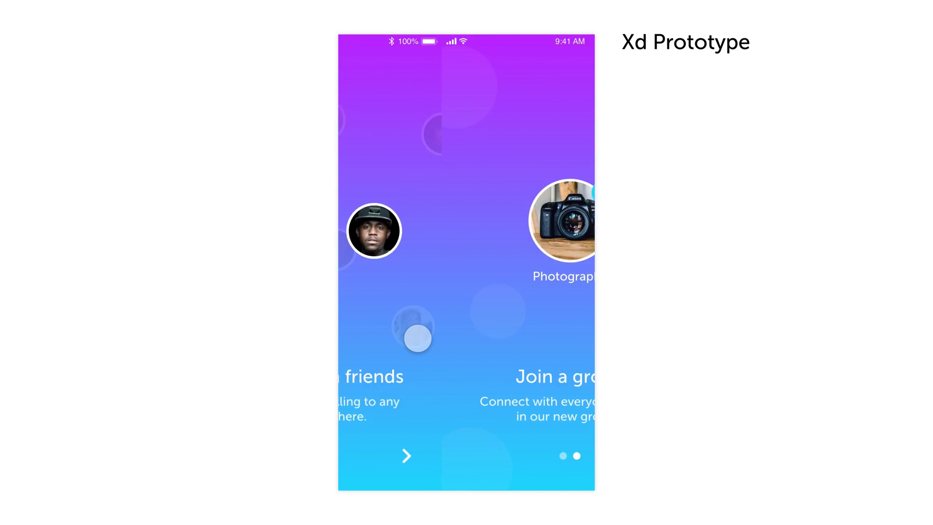
- Step the finished prototype preview to Join a group, then swipe back to Connect with friends
left_click(537, 312)
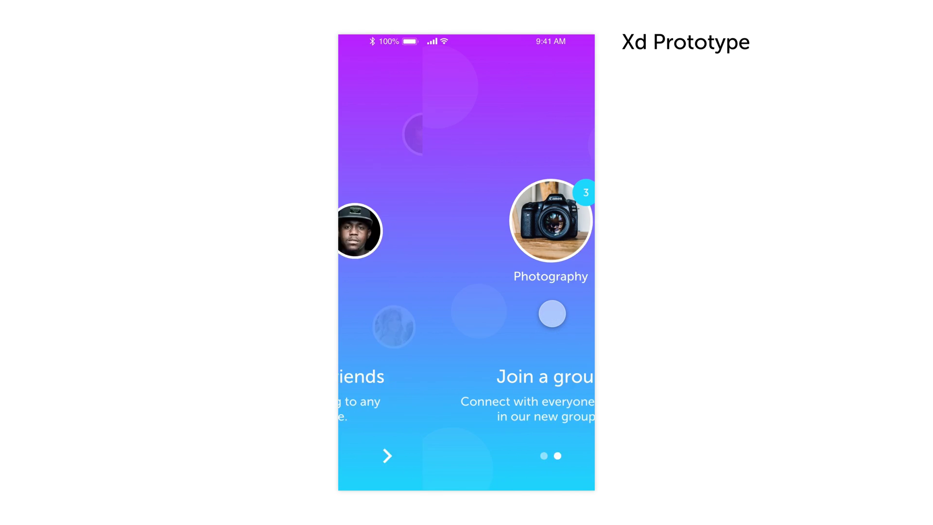
left_click_drag(374, 314, 496, 317)
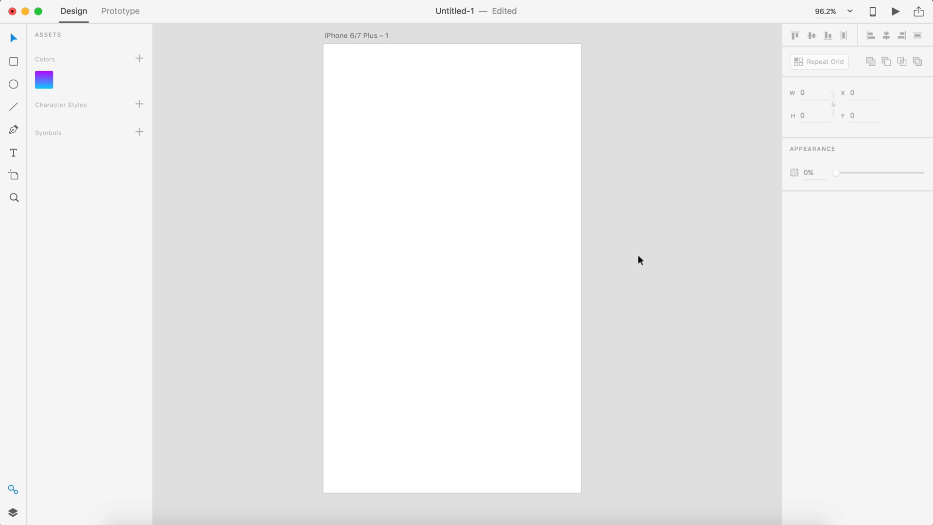
scroll(637, 261, "up", 2)
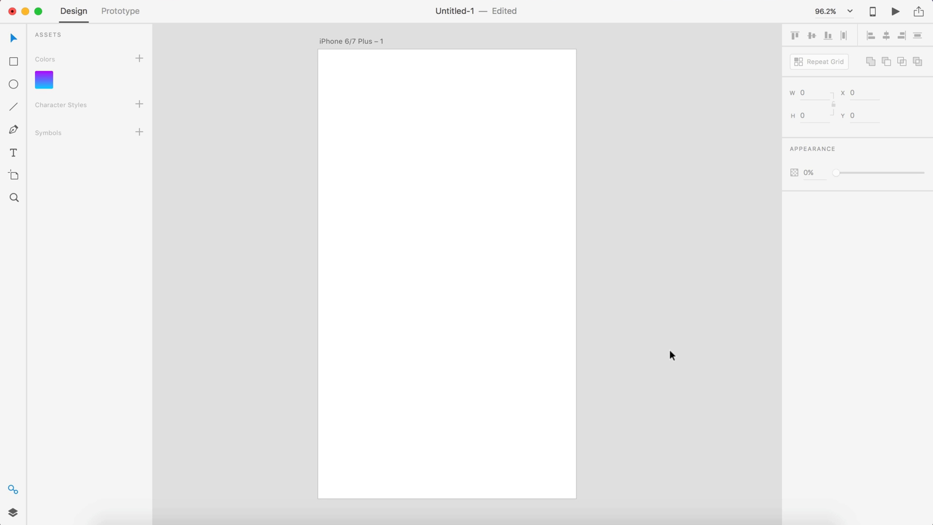
right_click(45, 86)
left_click(57, 84)
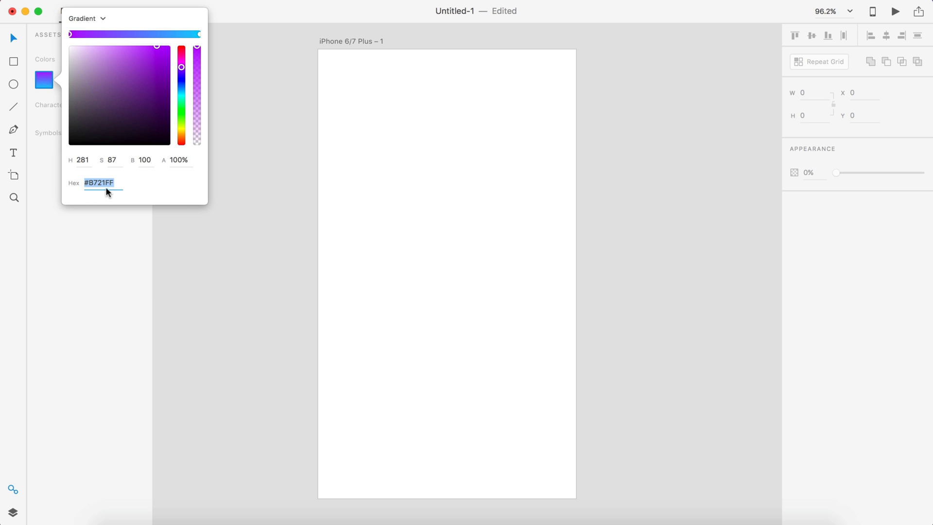
left_click(199, 34)
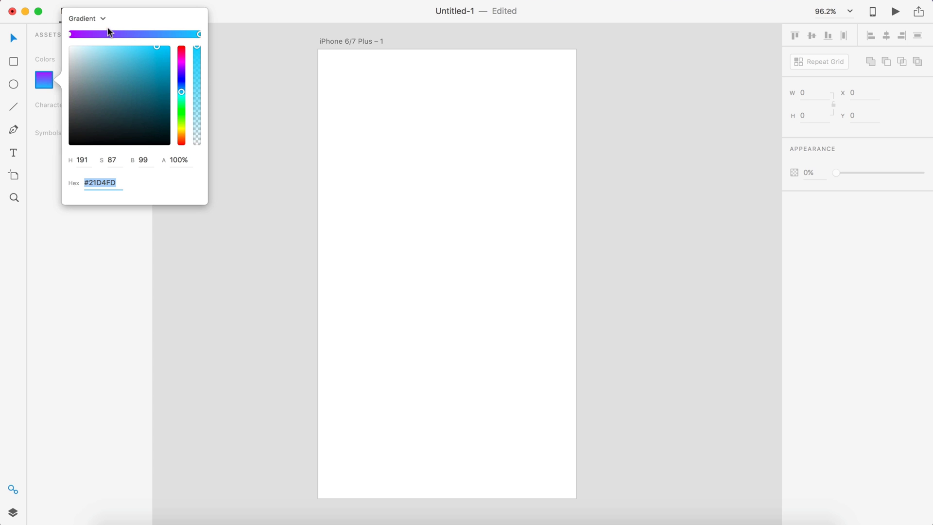
left_click(270, 205)
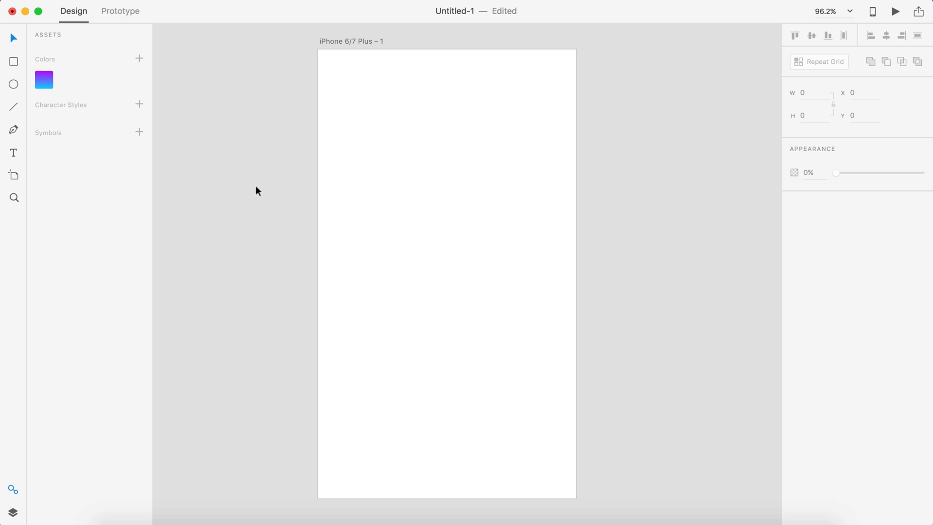
- Fill the empty artboard with the saved purple-to-cyan gradient from Assets
left_click(403, 130)
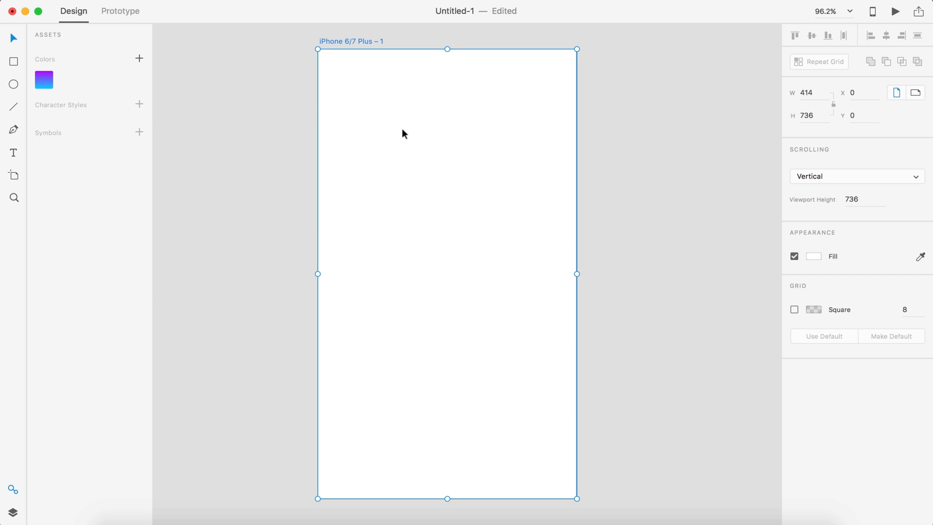
left_click(47, 84)
left_click(260, 183)
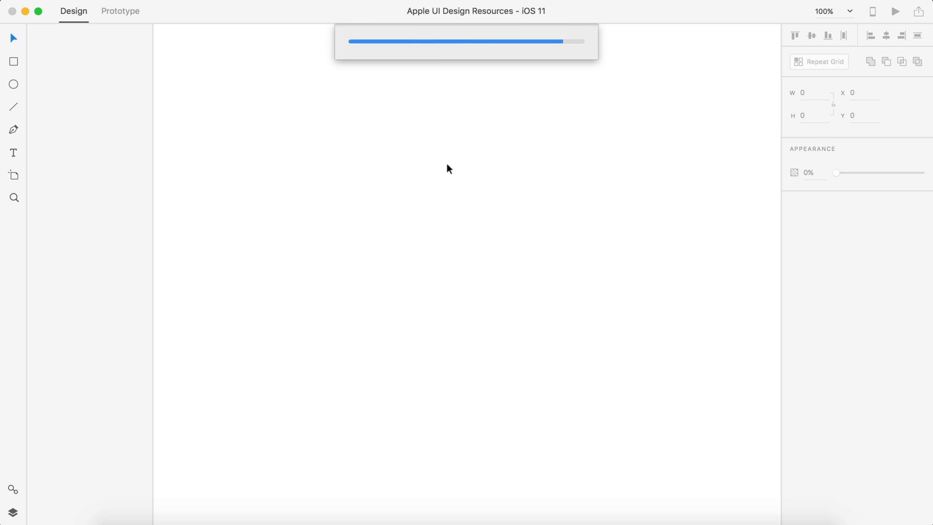
- Paste the copied iOS status bar at the artboard's top and stretch it to full width
scroll(389, 122, "up", 5)
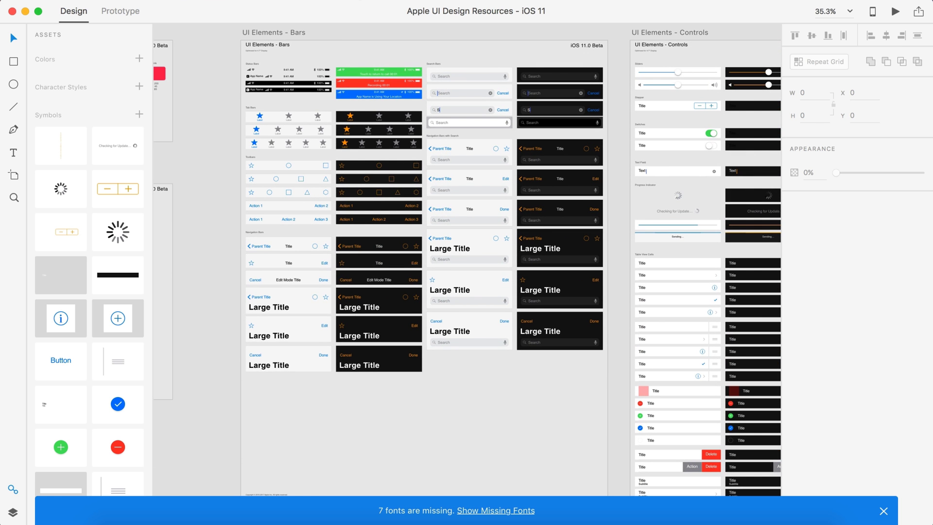
left_click(368, 68)
scroll(358, 71, "up", 5)
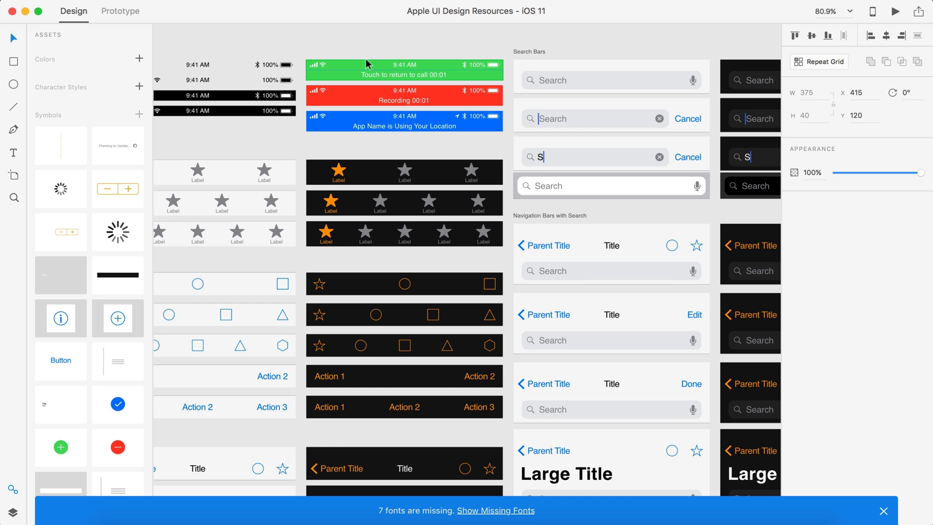
key("super+grave")
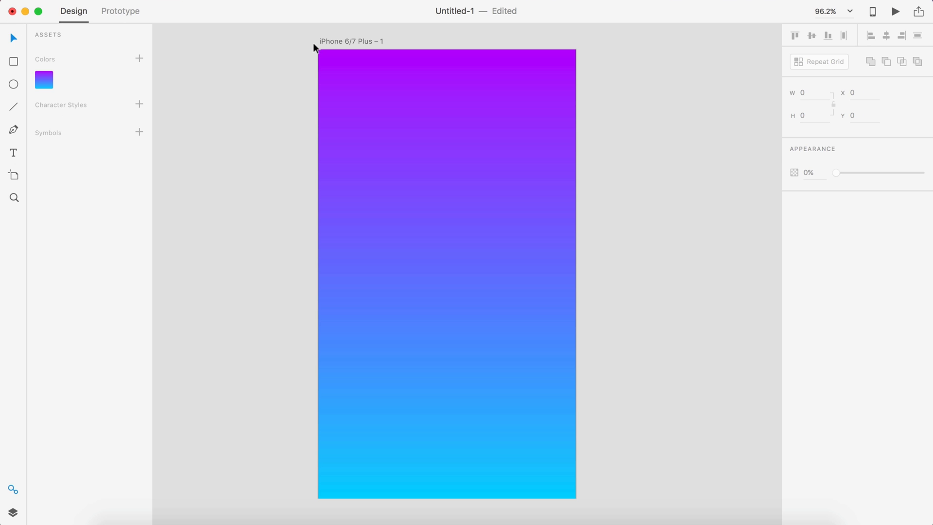
left_click(334, 41)
key("super+v")
scroll(335, 41, "up", 2)
left_click_drag(396, 362, 366, 83)
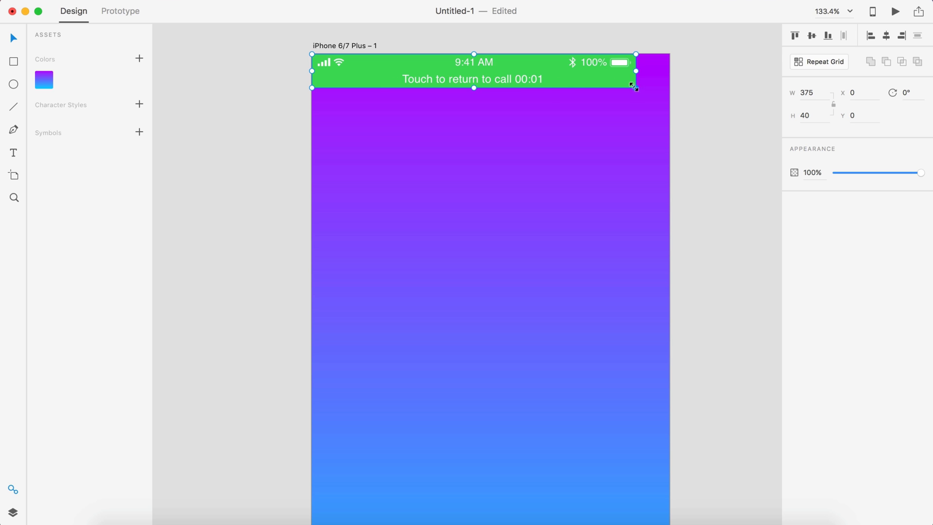
left_click_drag(636, 88, 669, 96)
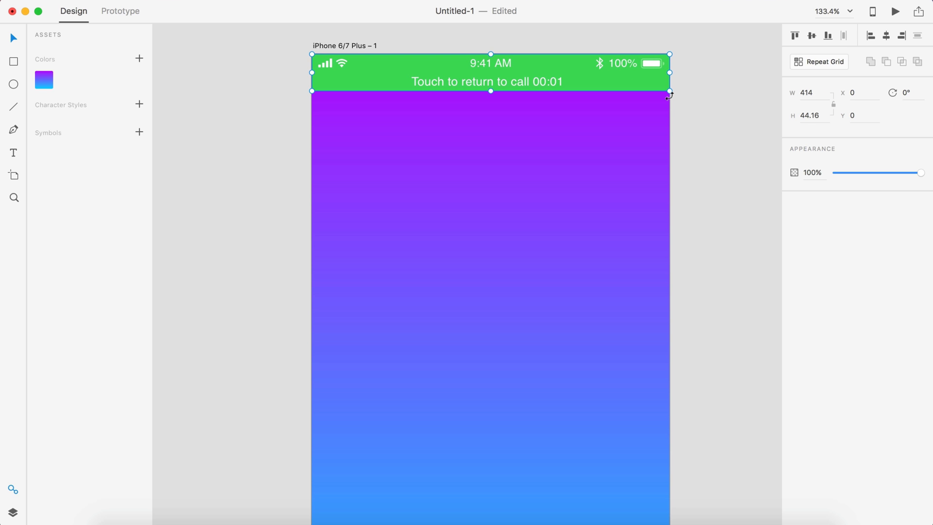
left_click(690, 109)
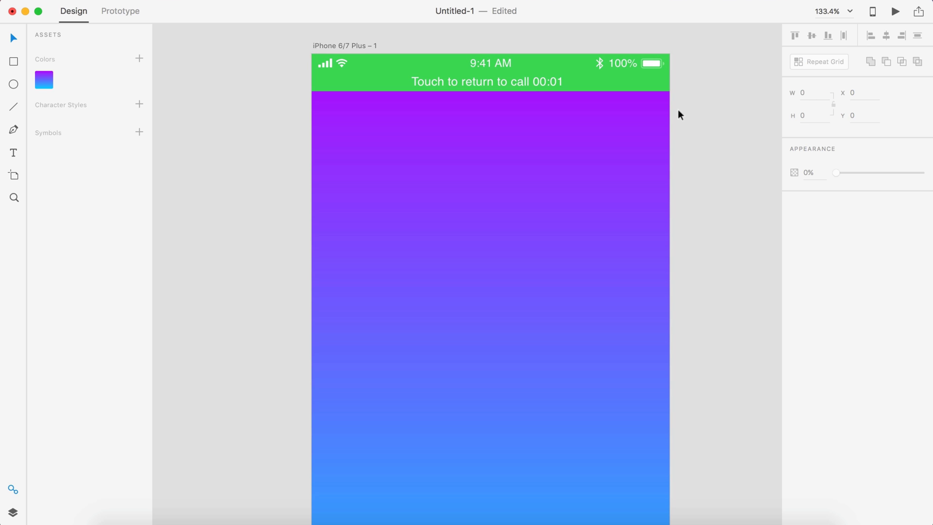
- Delete the call text and green background from the status bar
left_click(552, 81)
key("Delete")
left_click(552, 80)
key("Delete")
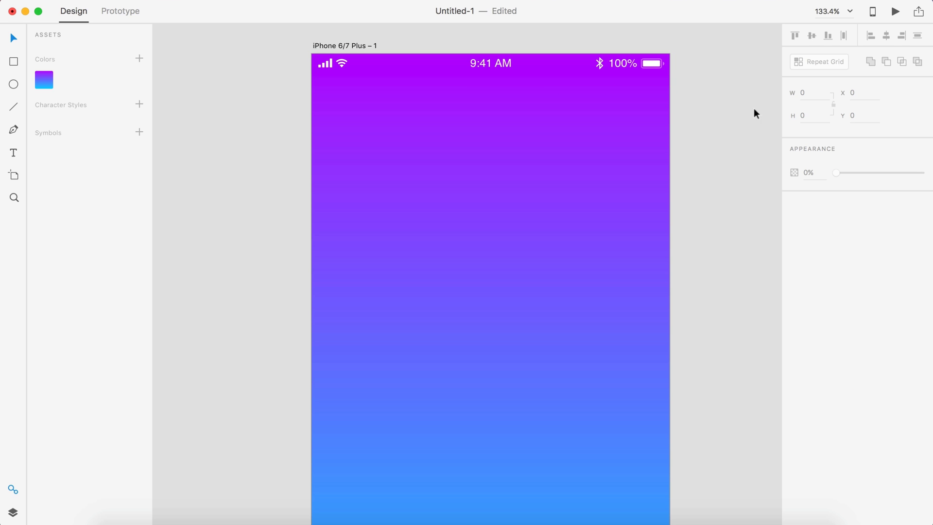
- Rename the artboard to '1' and zoom to fit it
scroll(725, 109, "down", 5)
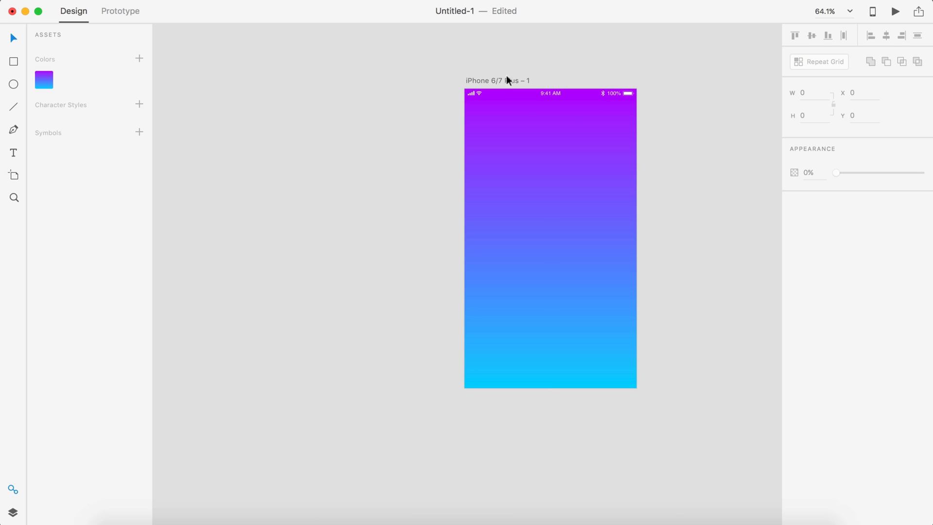
double_click(507, 80)
type("1")
key("Return")
left_click(371, 133)
key("super+0")
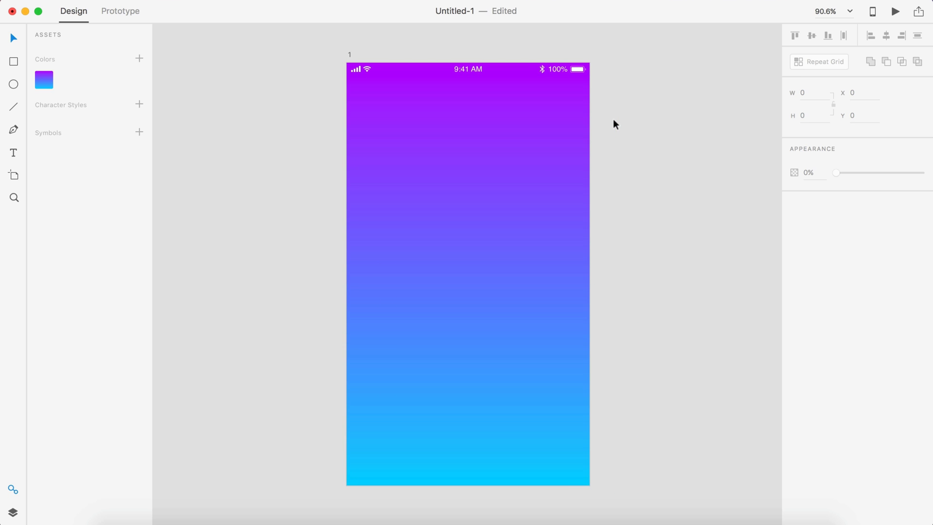
scroll(614, 121, "up", 2)
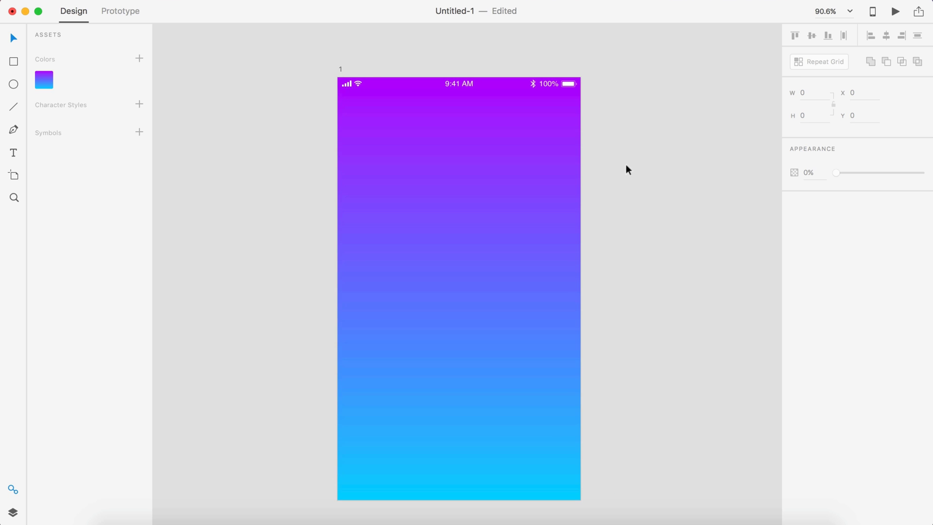
scroll(626, 166, "down", 1)
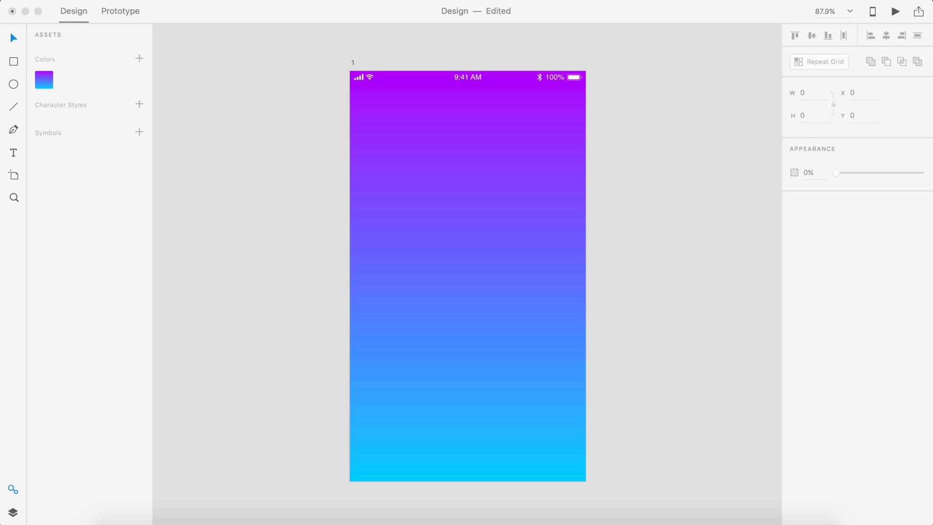
- Paste the heading 'Connect with friends' as a text box in the artboard's middle
left_click(521, 259)
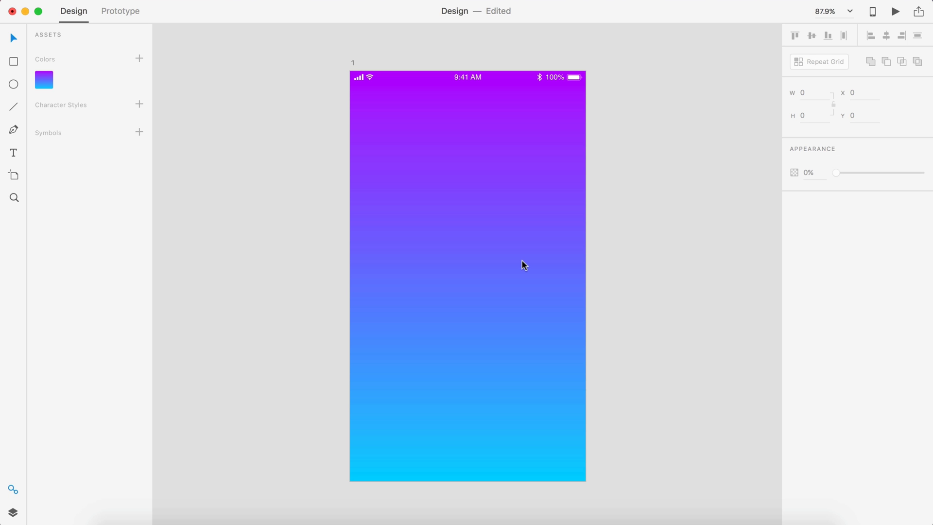
key("t")
left_click(420, 262)
type("Connect with friends")
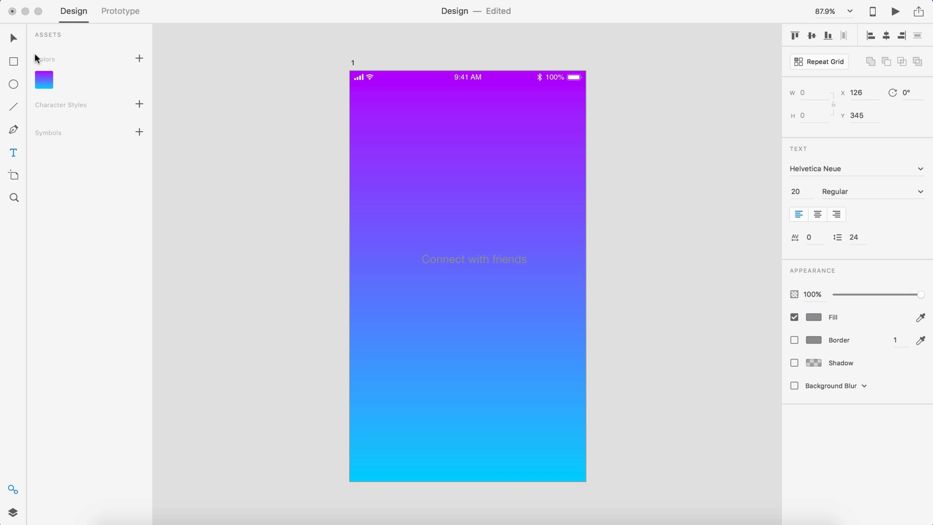
key("Escape")
- Style the heading Museo Sans weight 500, centre-aligned, with white fill
left_click(820, 167)
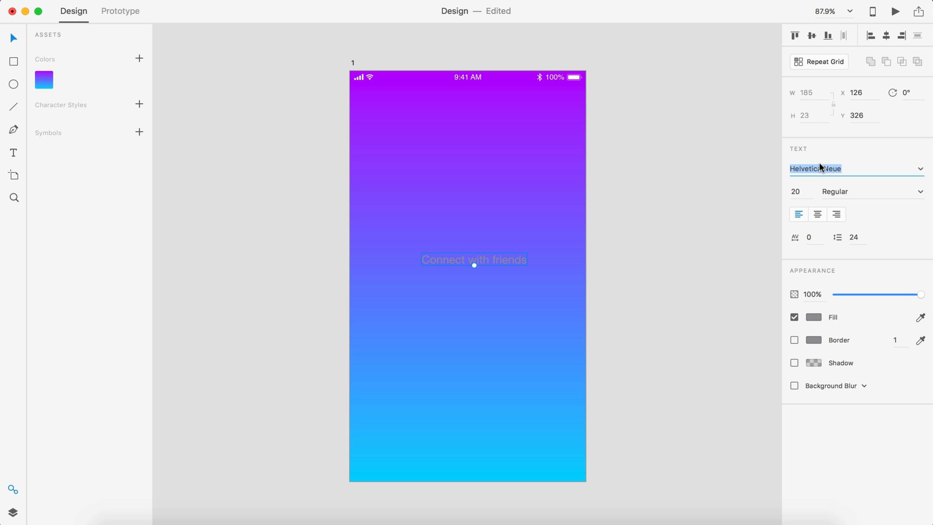
type("Museo Sans")
key("Return")
left_click(920, 191)
left_click(830, 226)
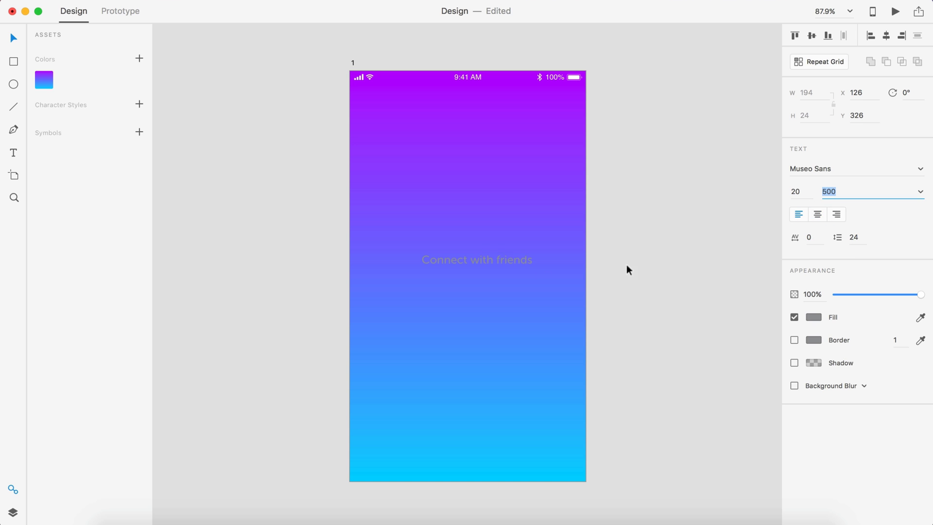
left_click(818, 214)
left_click(813, 318)
left_click_drag(716, 294, 622, 214)
- Set the heading size to 30 and move it lower on the artboard
left_click(802, 193)
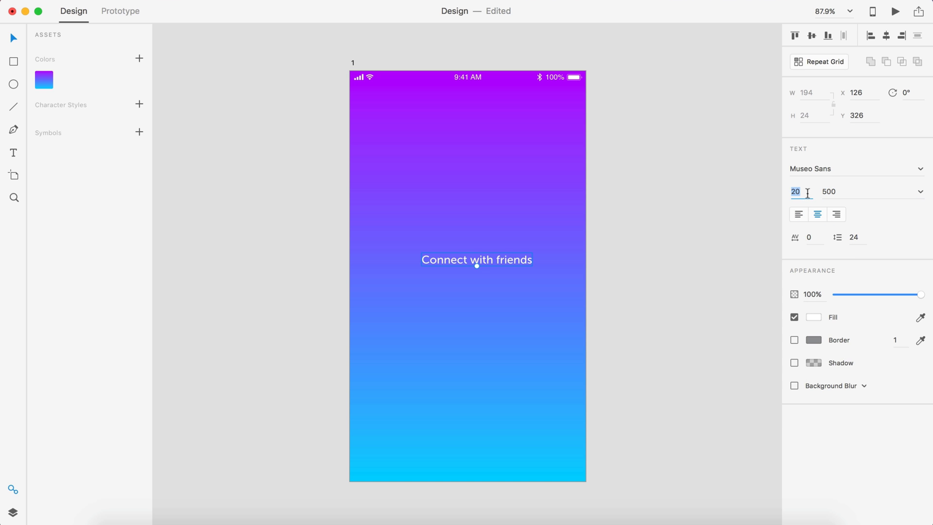
type("30")
key("Return")
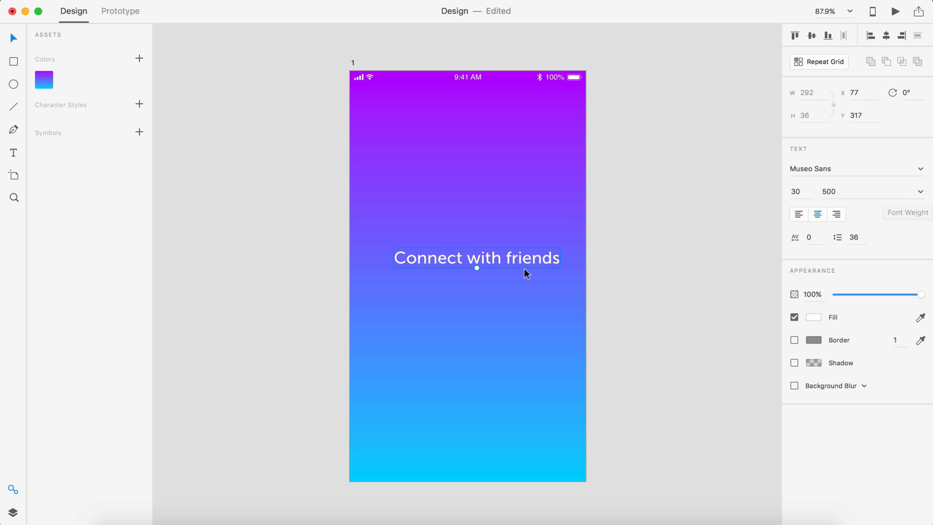
left_click_drag(524, 267, 518, 344)
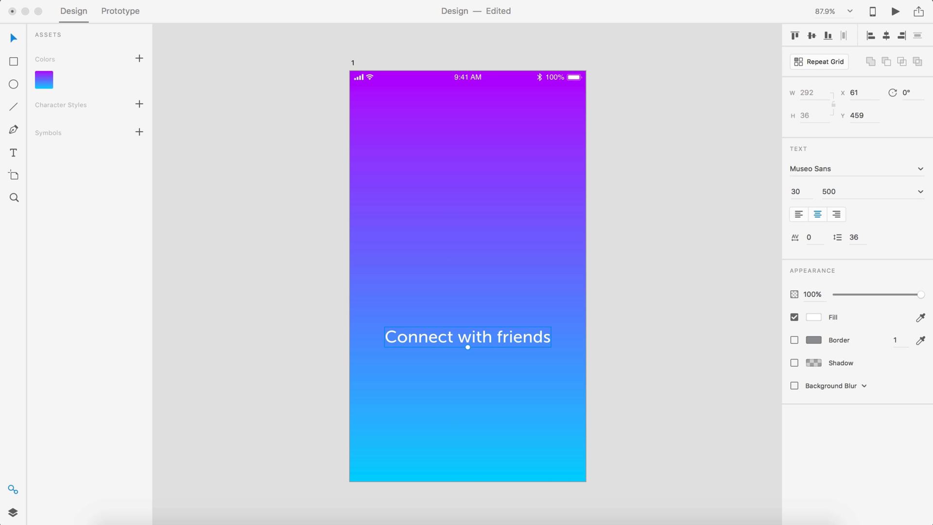
- Paste the free texting and calling subtitle below the heading at font size 20
key("t")
left_click(414, 384)
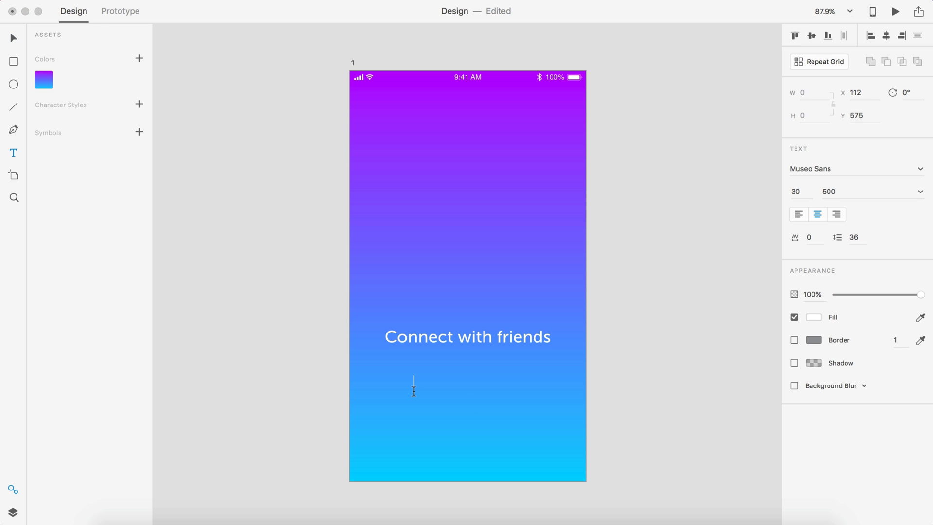
type("Free texting and calling to any contact anywhere.")
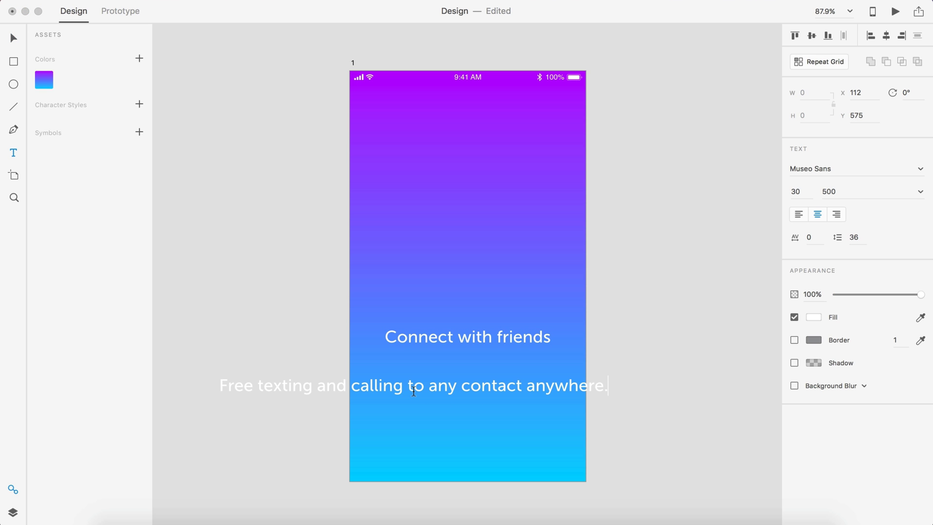
left_click(13, 39)
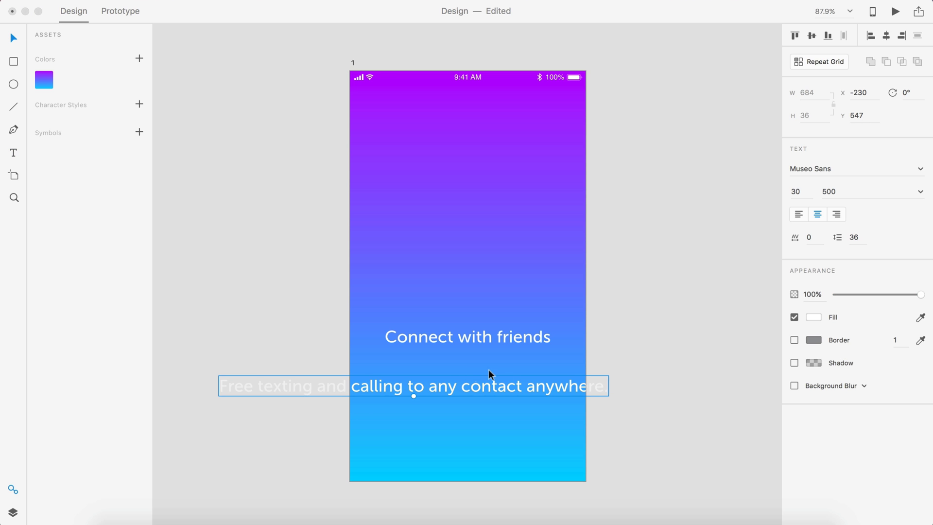
left_click(802, 190)
double_click(802, 190)
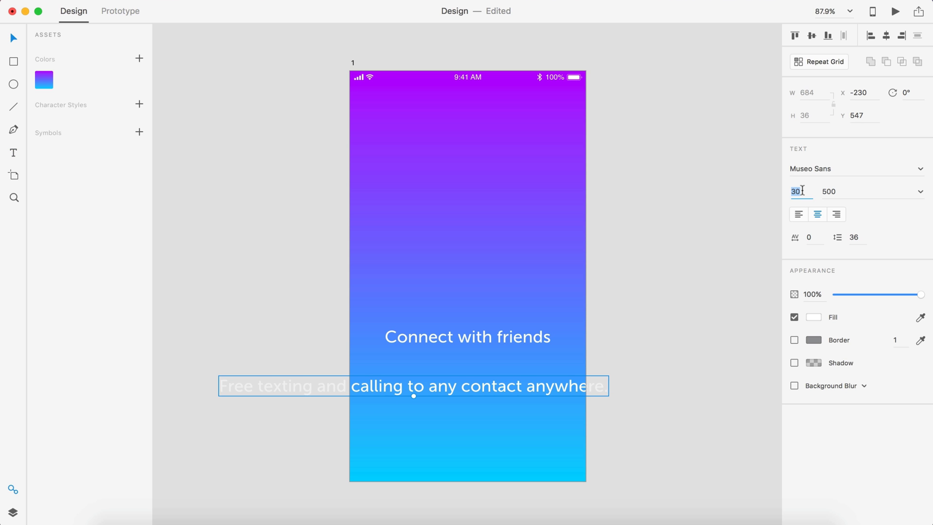
type("20")
key("Return")
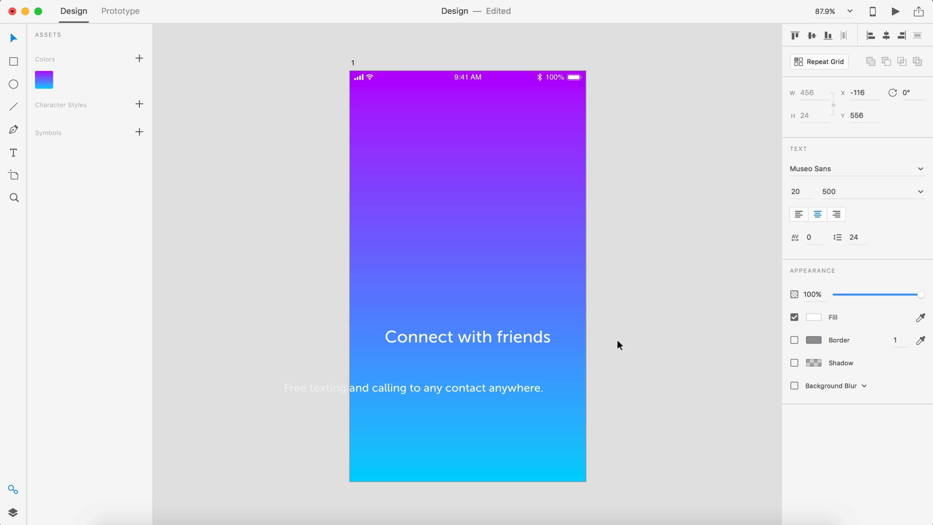
- Break the subtitle onto two lines before 'contact', removing the trailing space
double_click(451, 386)
left_click(446, 388)
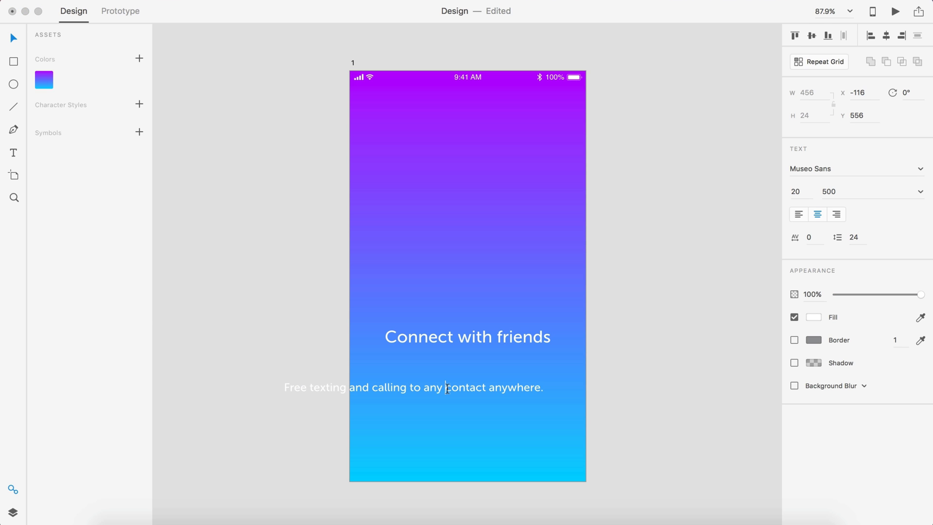
key("Return")
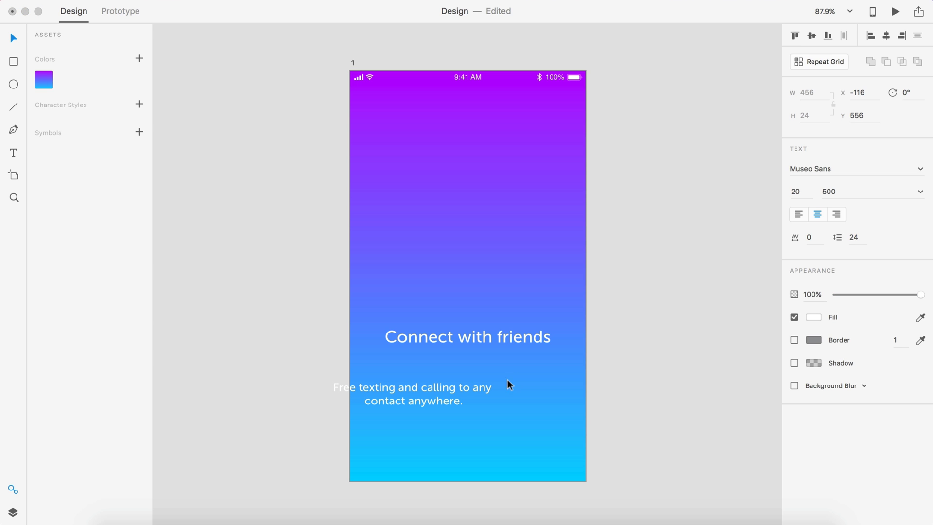
key("BackSpace")
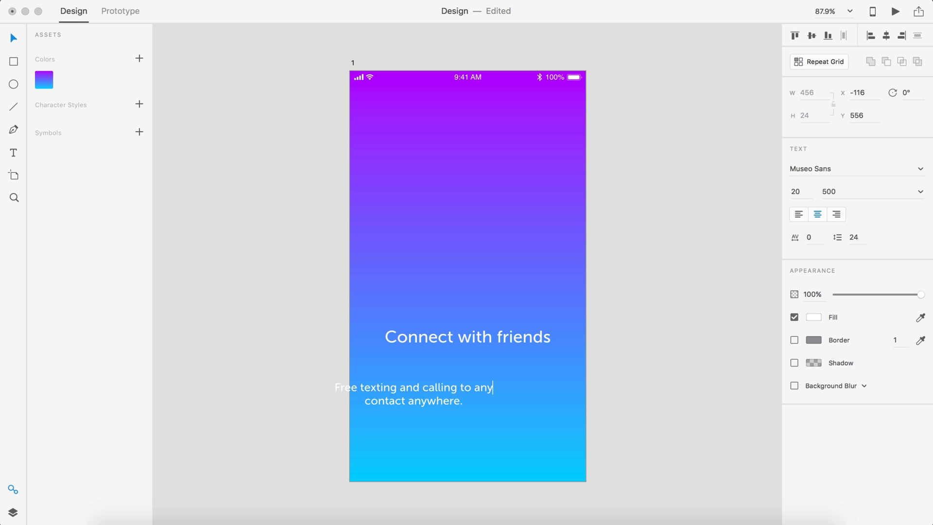
key("super+a")
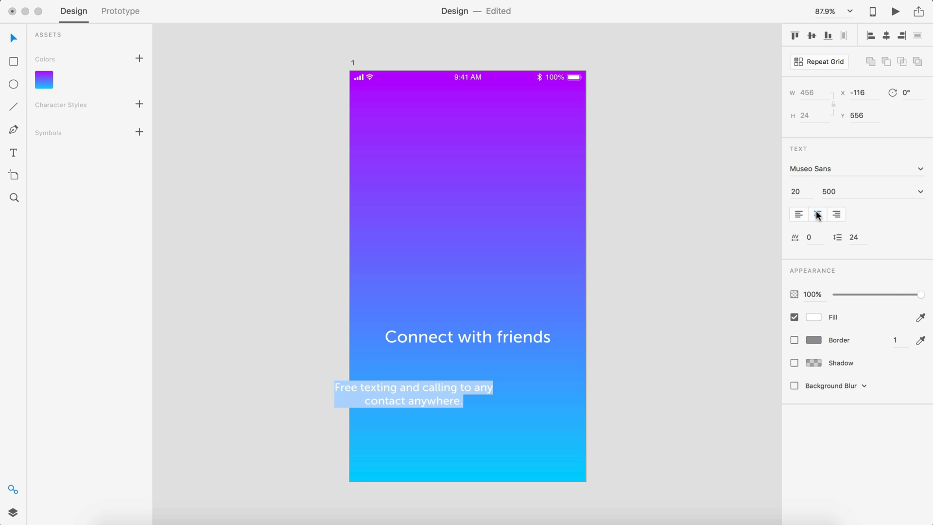
left_click(14, 39)
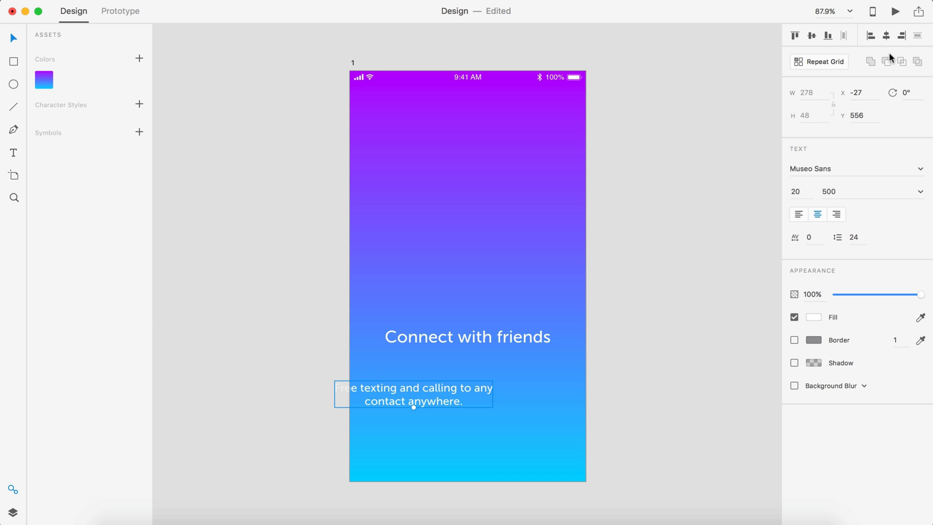
- Centre the subtitle horizontally and move it up just under the heading
left_click(886, 36)
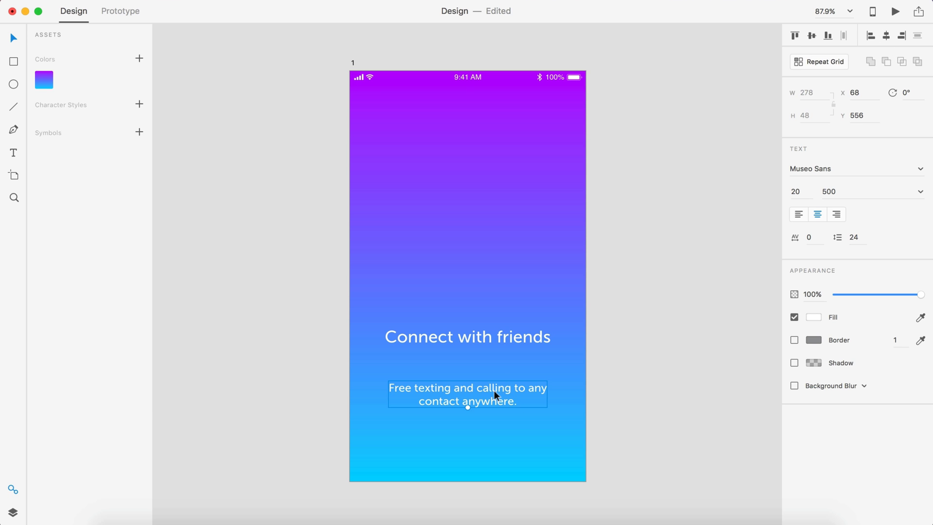
left_click_drag(494, 391, 492, 362)
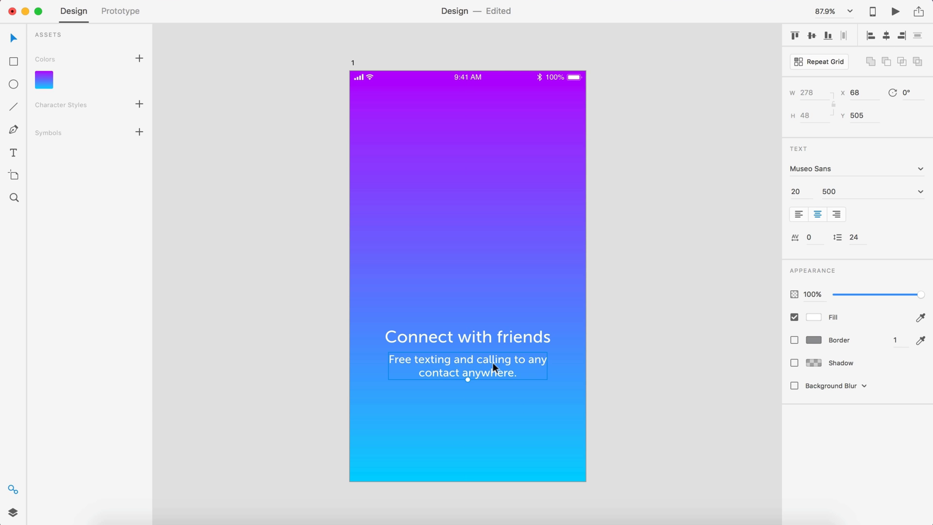
key("Up")
key("Up")
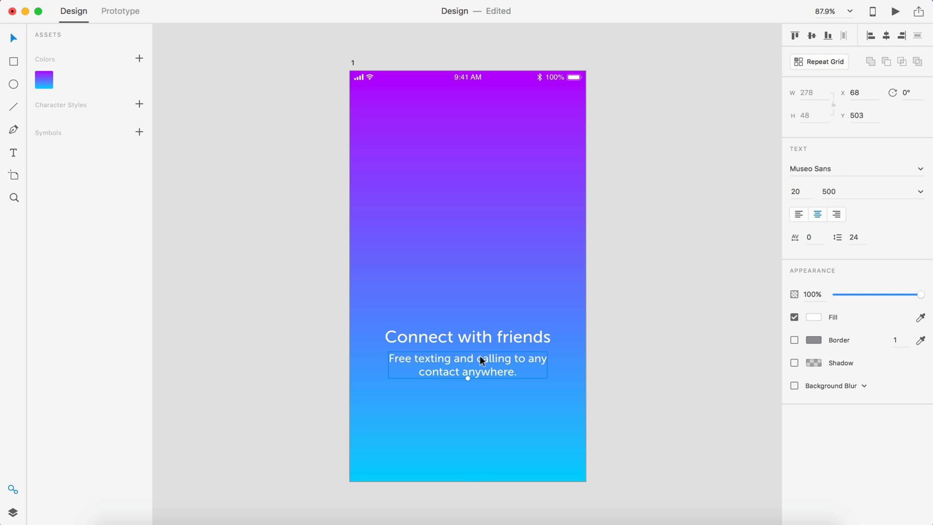
left_click(659, 354)
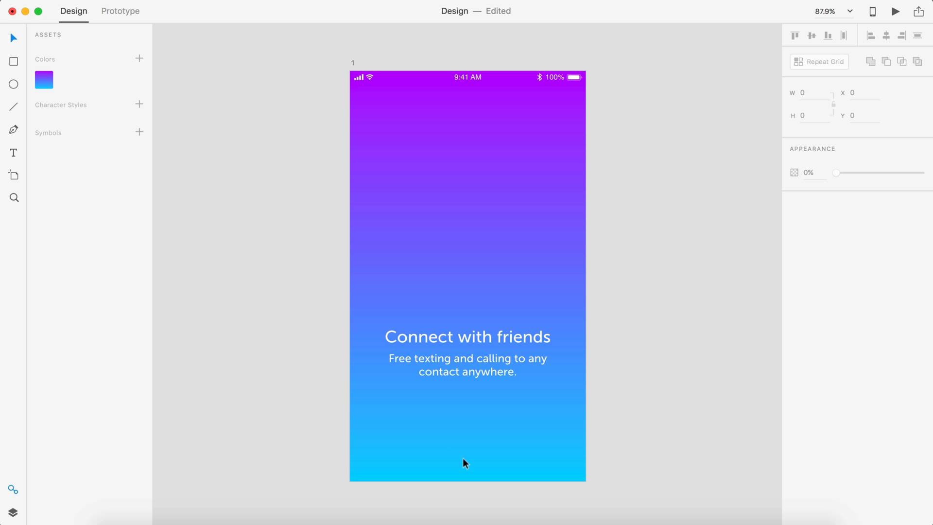
- Draw a 12 px dot near the screen's bottom with no border
scroll(467, 453, "up", 5)
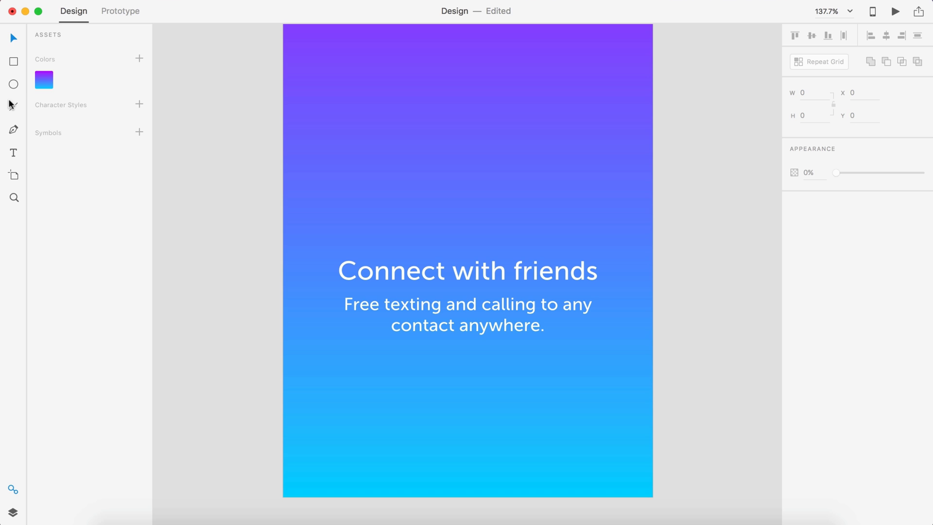
left_click(13, 86)
left_click_drag(452, 416, 463, 431)
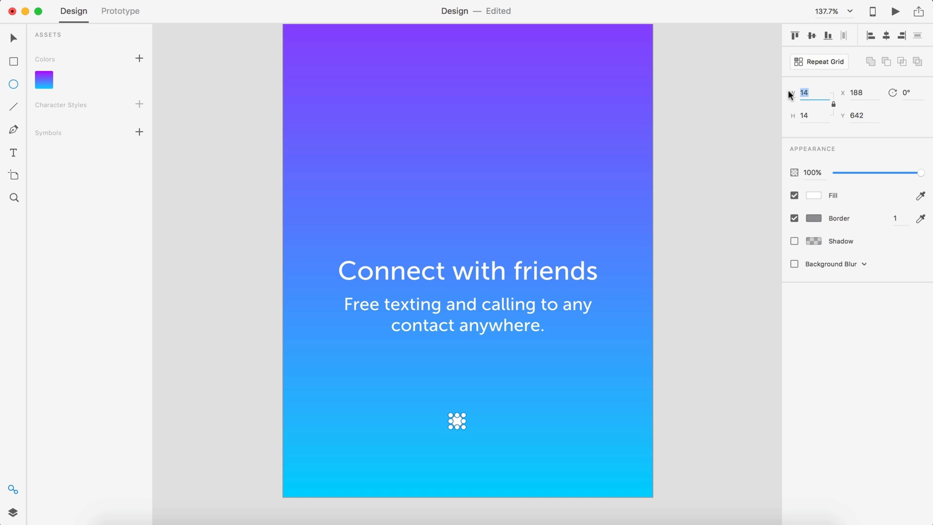
type("12")
key("Return")
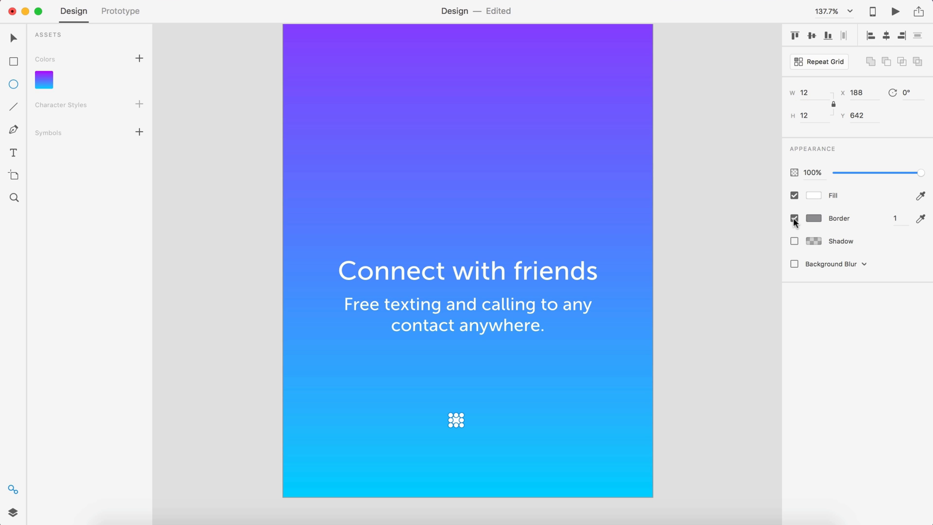
left_click(794, 219)
key("Escape")
- Duplicate the dot 10 px to the right and give the copy 50% opacity
scroll(477, 415, "up", 3)
left_click(448, 422)
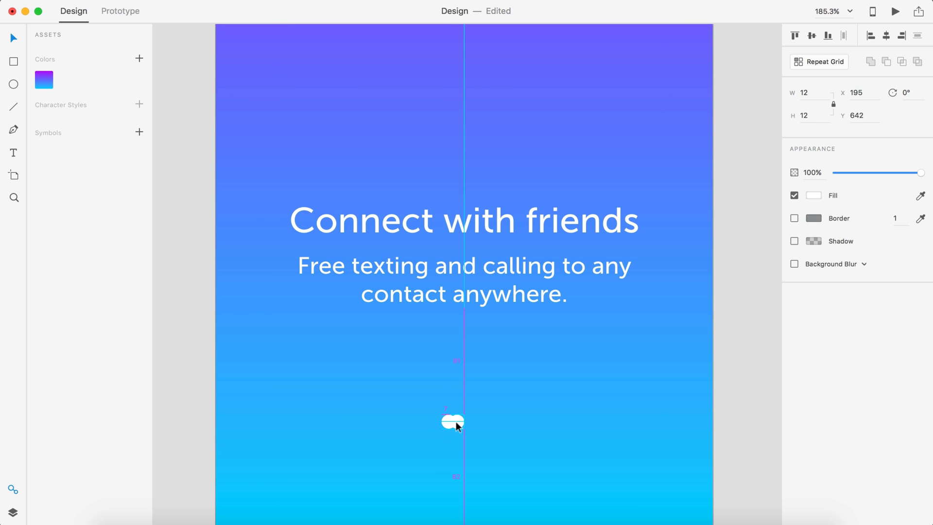
key("super+d")
key("shift+Right")
key("shift+Right")
key("Right")
key("Right")
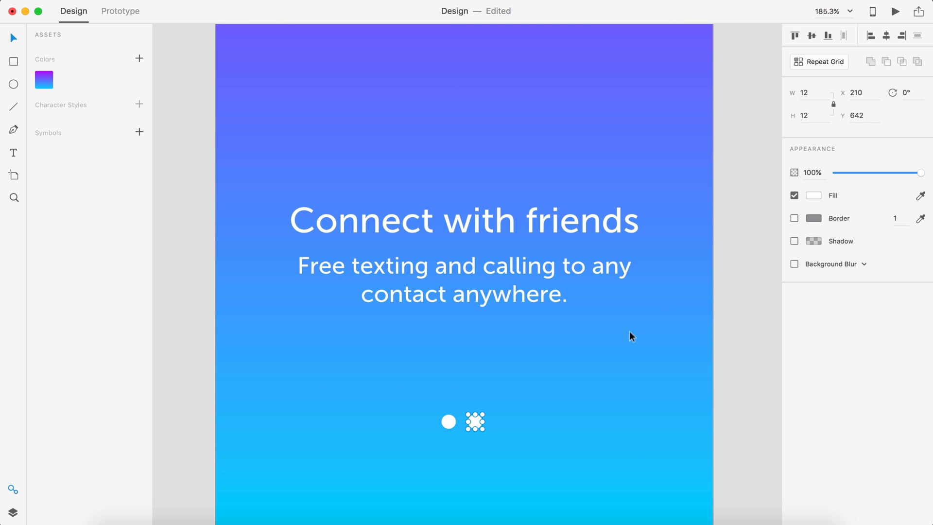
left_click(815, 174)
type("50")
key("Return")
- Group the two dots, centre the group horizontally, and move it lower
left_click(725, 323)
scroll(714, 330, "down", 5)
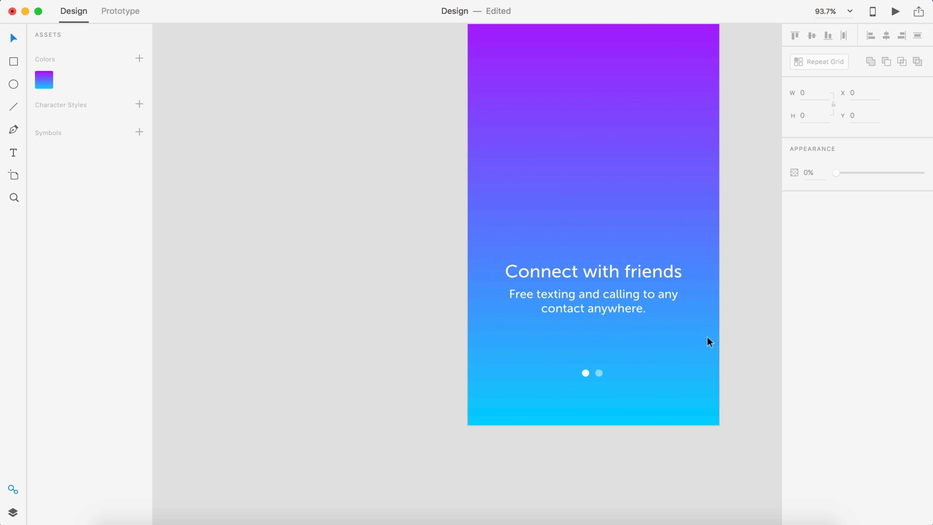
left_click_drag(622, 445, 565, 360)
key("super+g")
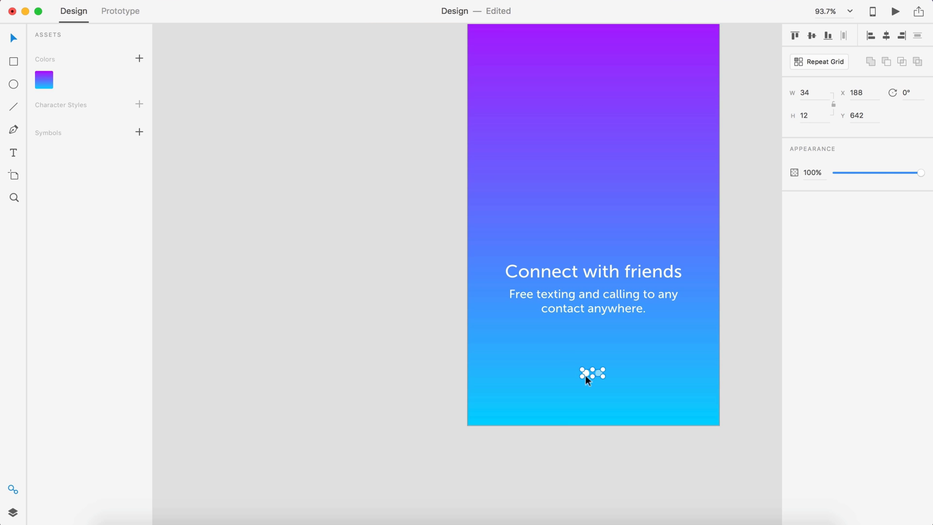
left_click(886, 36)
scroll(575, 459, "up", 3)
left_click_drag(632, 279, 632, 302)
scroll(632, 302, "down", 5)
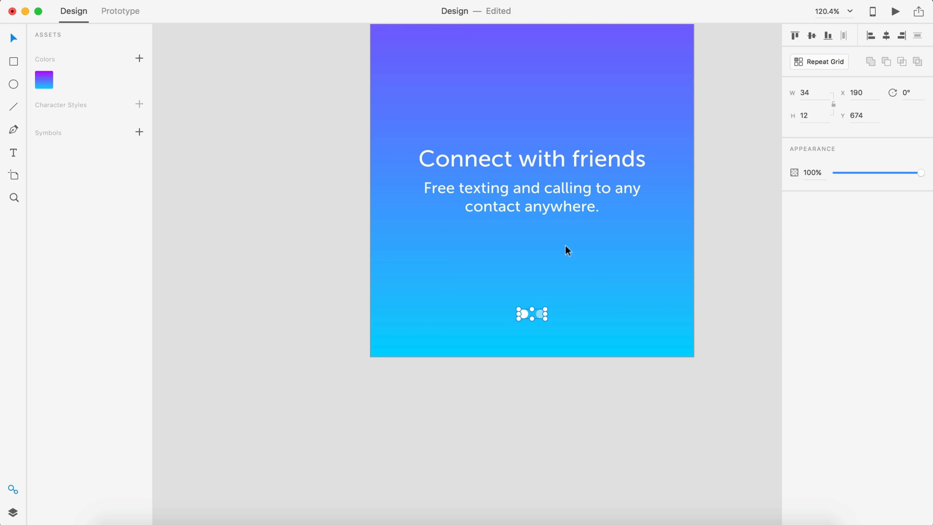
- Move heading and subtitle down together above the dots, then fit the artboard in view
left_click(544, 209)
left_click(547, 151, "shift")
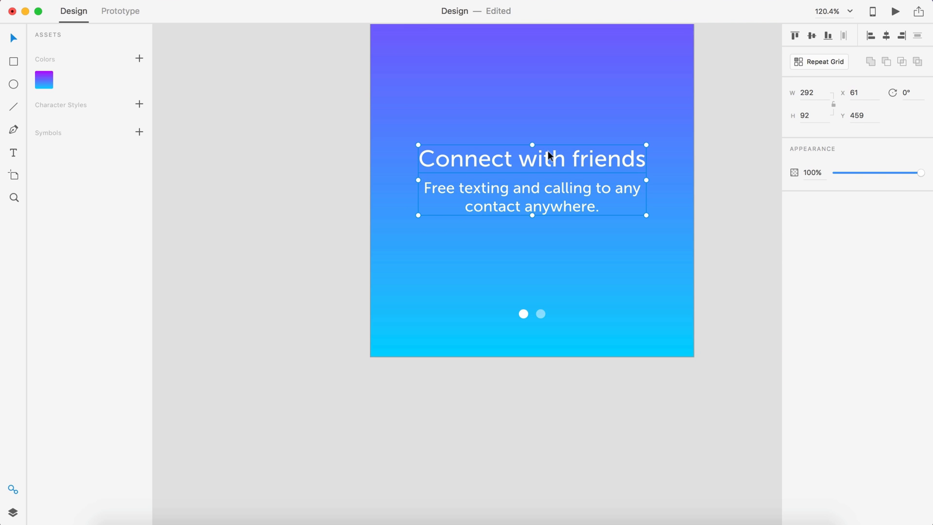
left_click_drag(549, 197, 548, 266)
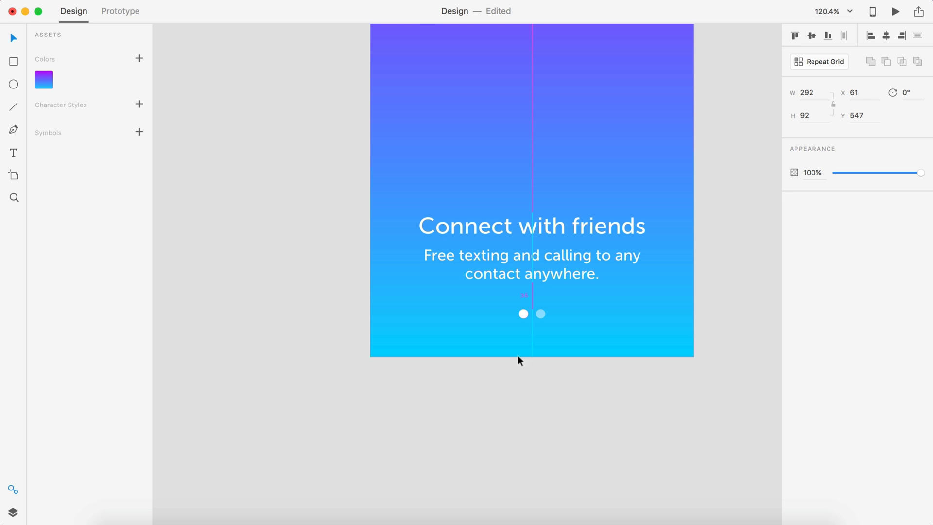
left_click(531, 395)
key("super+0")
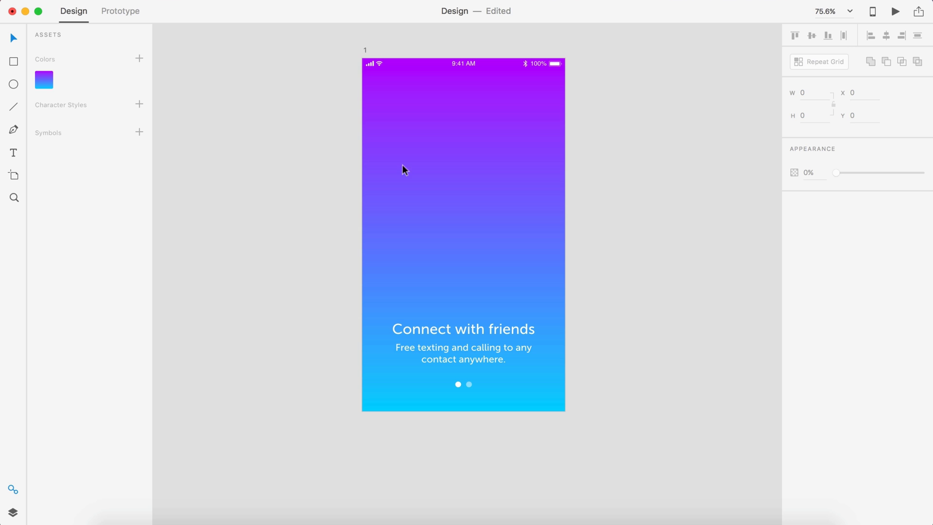
- Draw a 135 px circle near the screen's top-left
left_click(13, 85)
left_click_drag(421, 123, 477, 199)
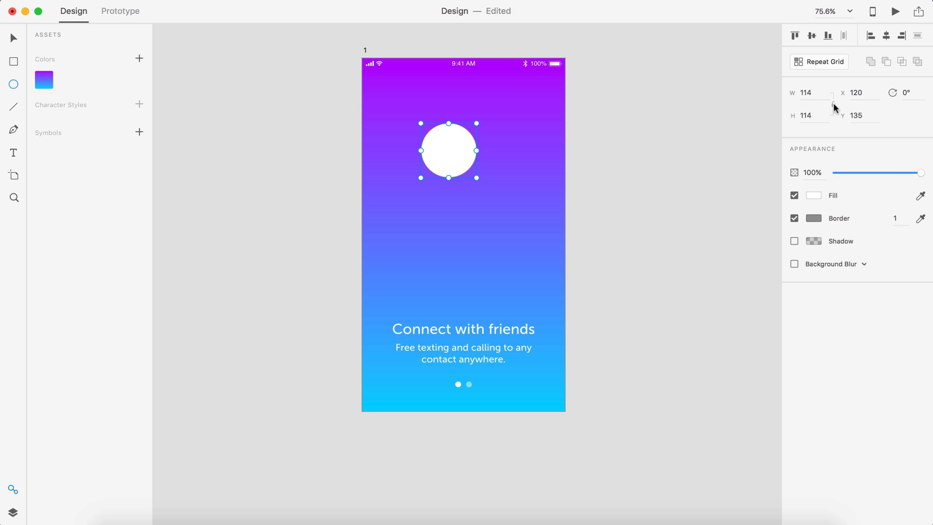
left_click(818, 93)
type("135")
key("Return")
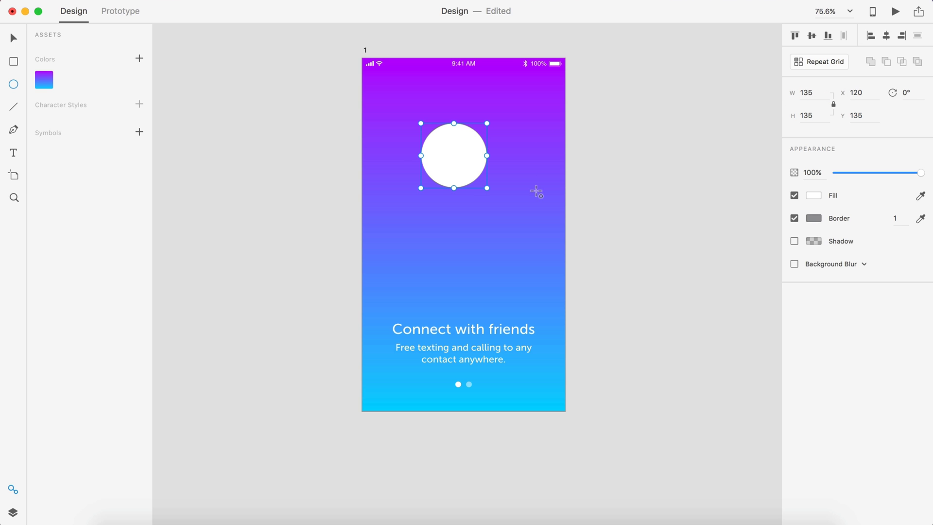
- Fill the circle black with #000000
key("v")
left_click(815, 195)
type("000000")
key("Return")
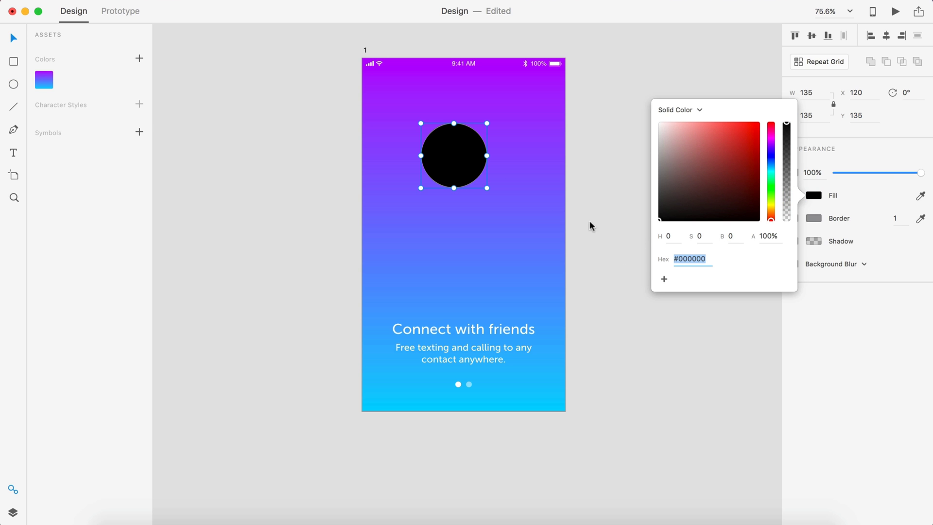
left_click(814, 219)
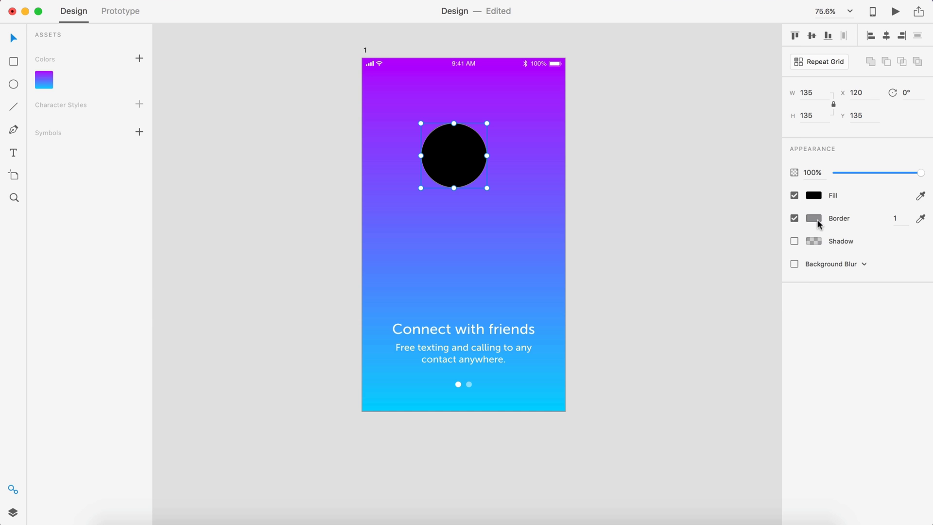
- Give the circle a white 4 px border and shift it slightly left
left_click(814, 218)
left_click_drag(701, 198, 628, 124)
left_click(896, 219)
type("4")
key("Return")
left_click(718, 209)
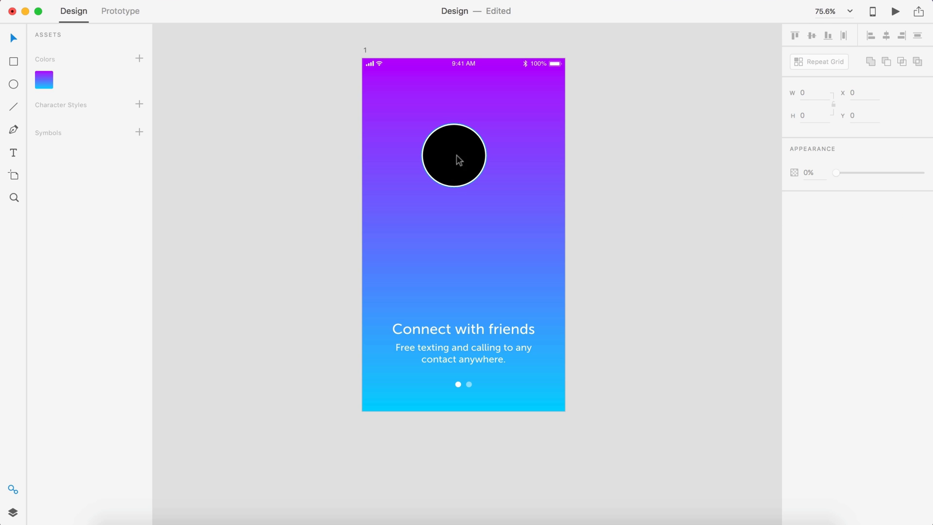
left_click_drag(456, 162, 508, 207)
- Shrink the copied circle to 90 px and move it down and right
left_click(812, 94)
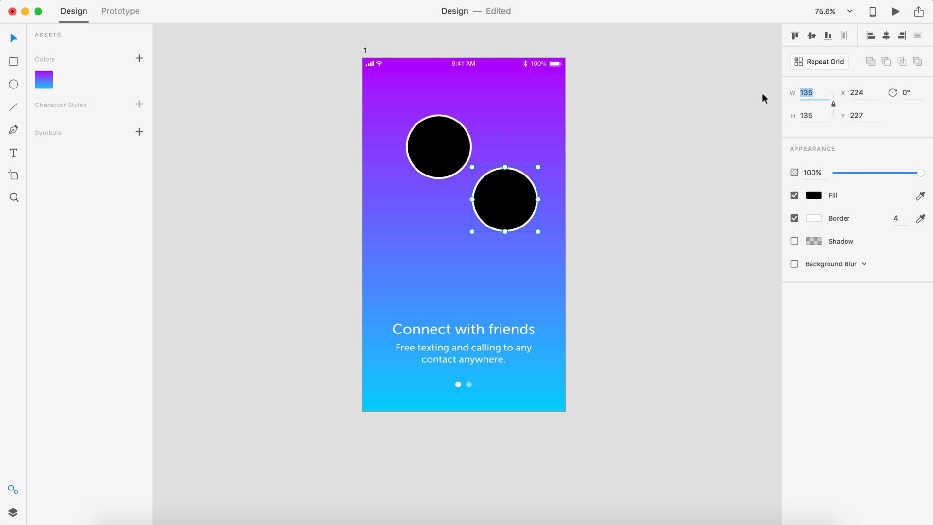
type("90")
key("Return")
left_click_drag(487, 187, 424, 249)
- Nudge the three circles slightly right and the small right circle down
left_click(442, 146, "shift")
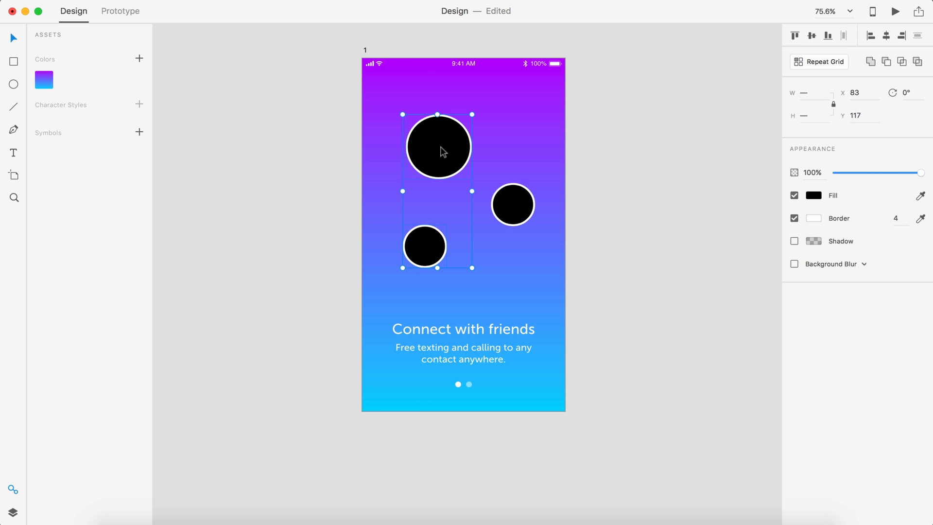
left_click(517, 202, "shift")
mouse_move(445, 161)
left_mouse_down()
mouse_move(435, 160)
mouse_move(441, 173)
left_mouse_up()
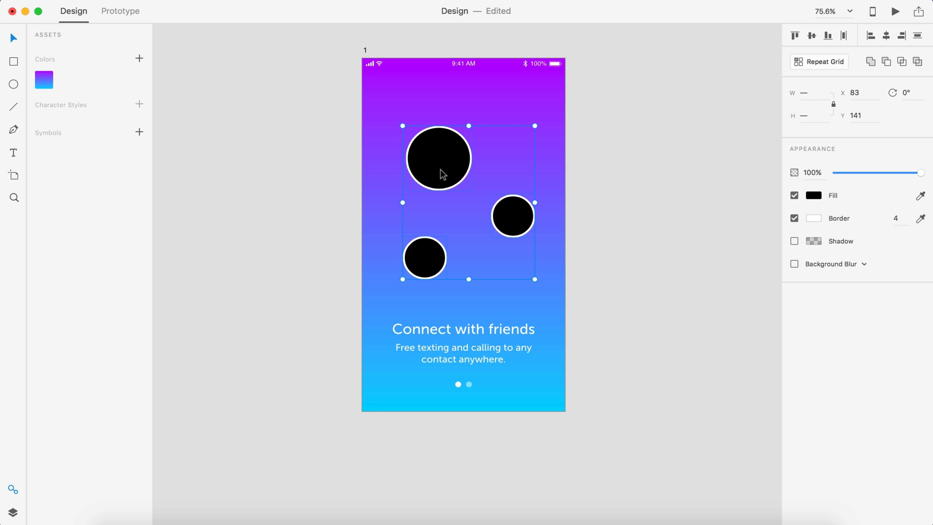
left_click(654, 243)
left_click(520, 222)
left_click_drag(519, 219, 519, 222)
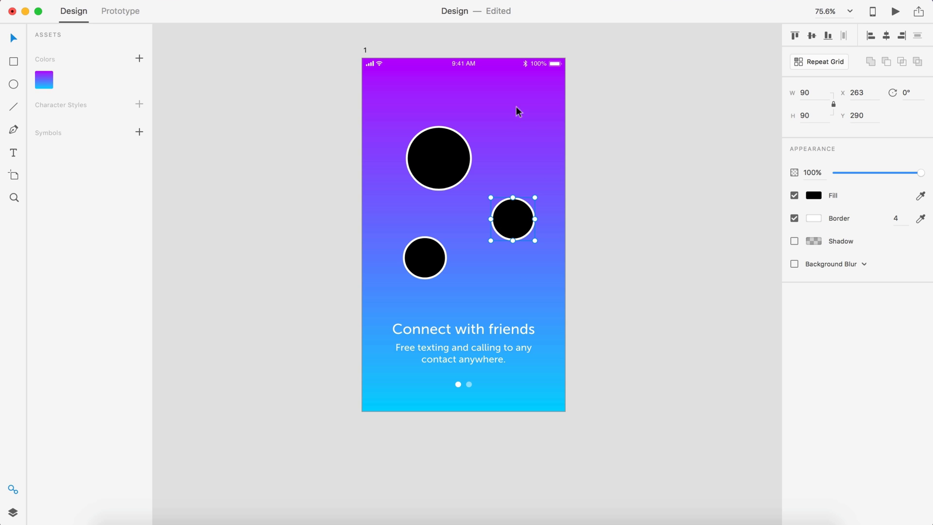
- Make a 70 px circle copy and scatter copies around the screen, some past the edges
left_click_drag(512, 222, 499, 141)
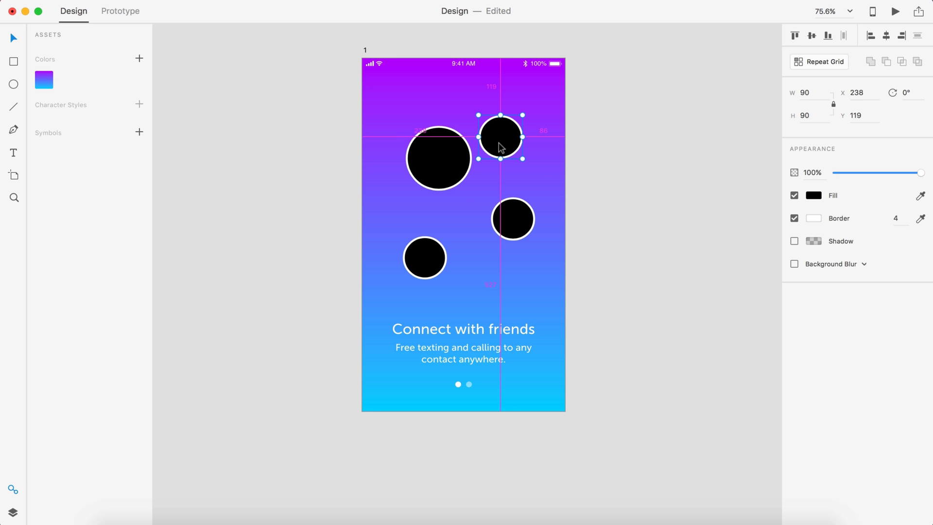
left_click(813, 92)
type("70")
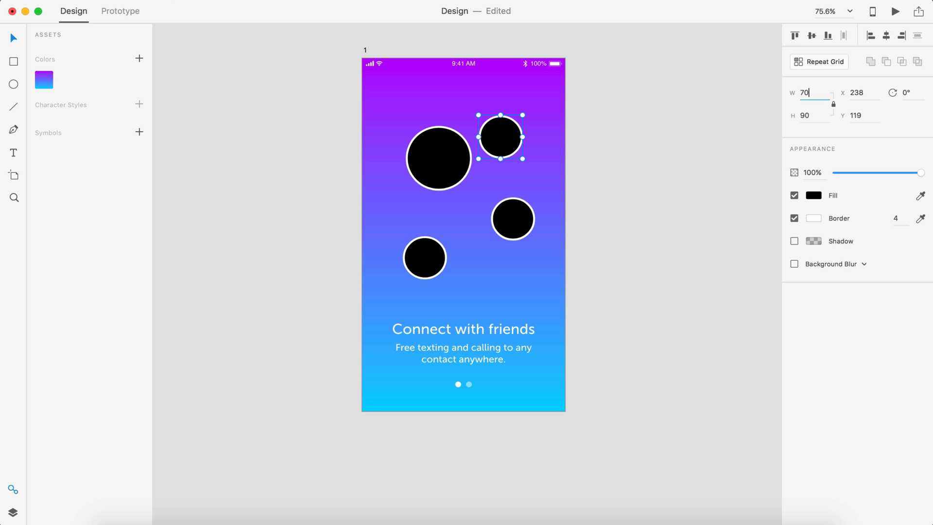
key("Return")
left_click(502, 138)
left_click_drag(502, 140, 386, 214)
left_click_drag(385, 213, 357, 358)
left_click(616, 204)
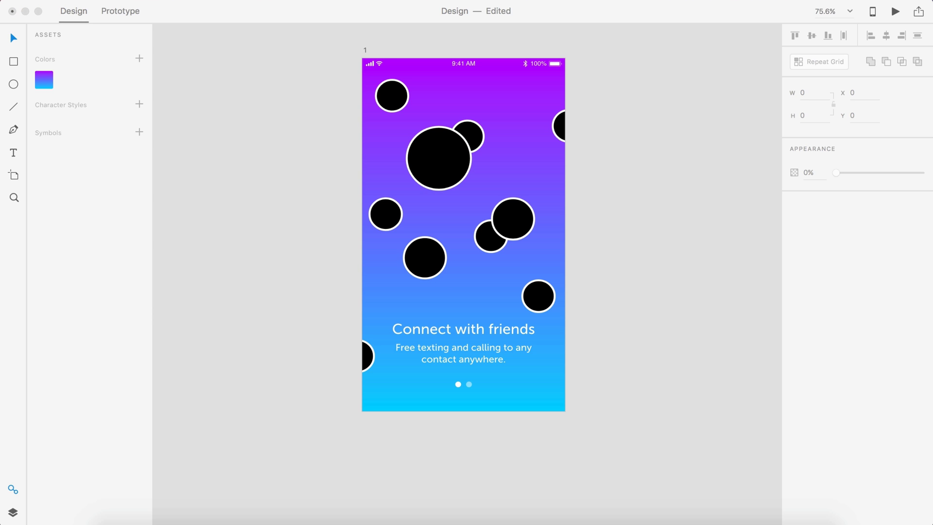
- Fill the large circle and three others with portrait photos, fading the selected ones to 10% opacity
left_click_drag(481, 243, 440, 158)
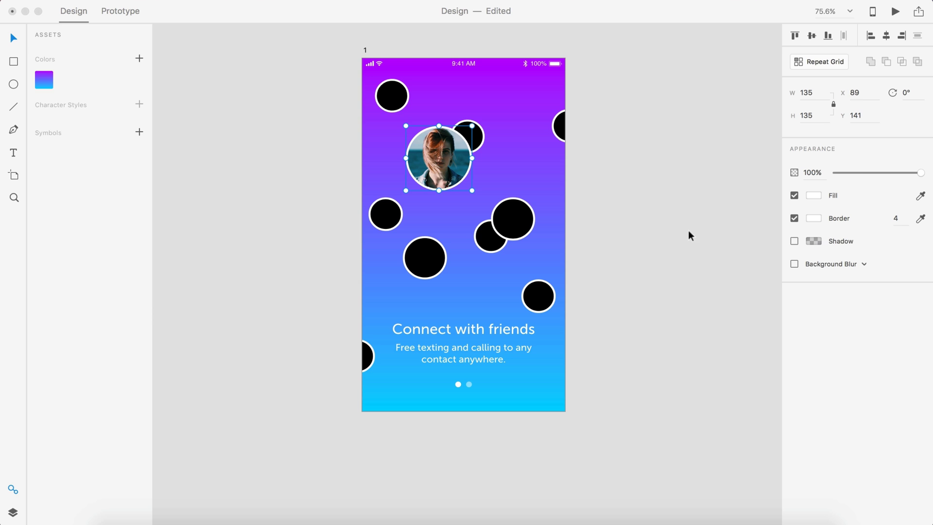
left_click_drag(699, 228, 491, 236)
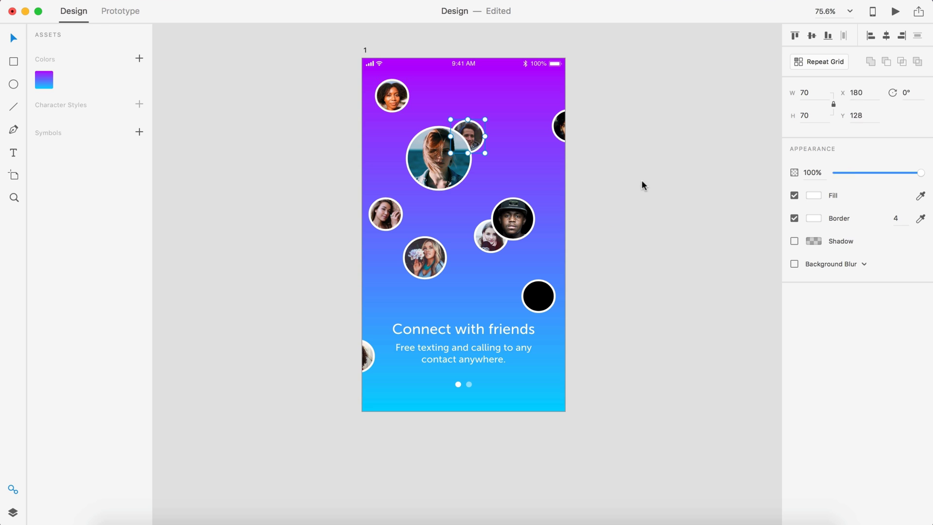
key("1")
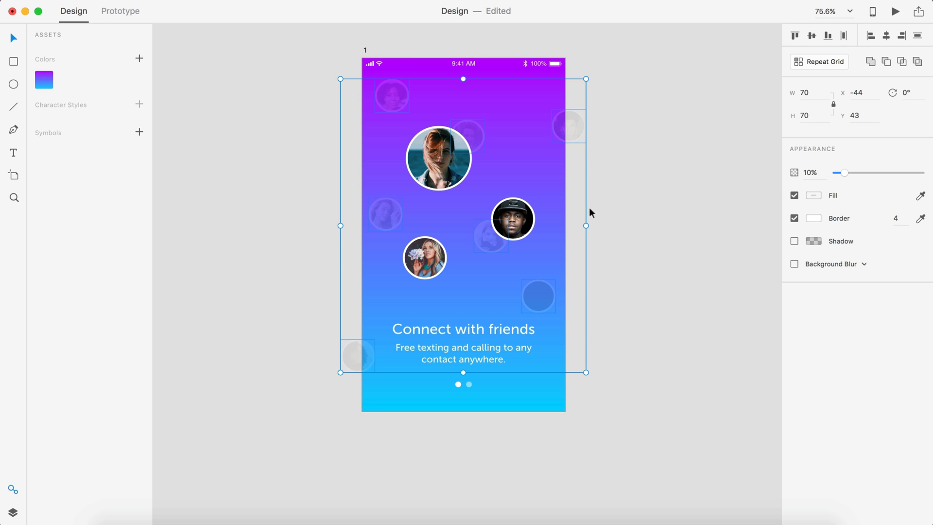
left_click(634, 199)
- Fill the faded lower-right circle with a portrait photo
scroll(607, 233, "down", 1)
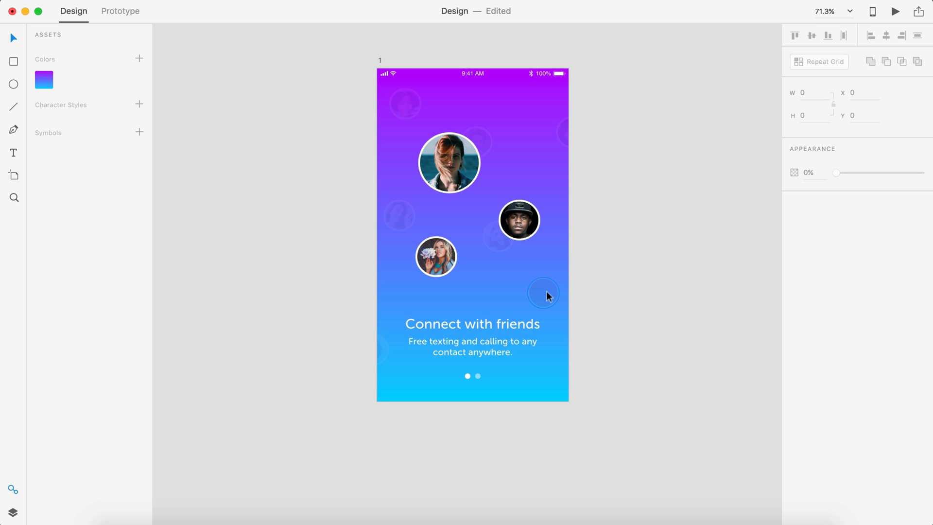
left_click(649, 317)
scroll(651, 292, "down", 1)
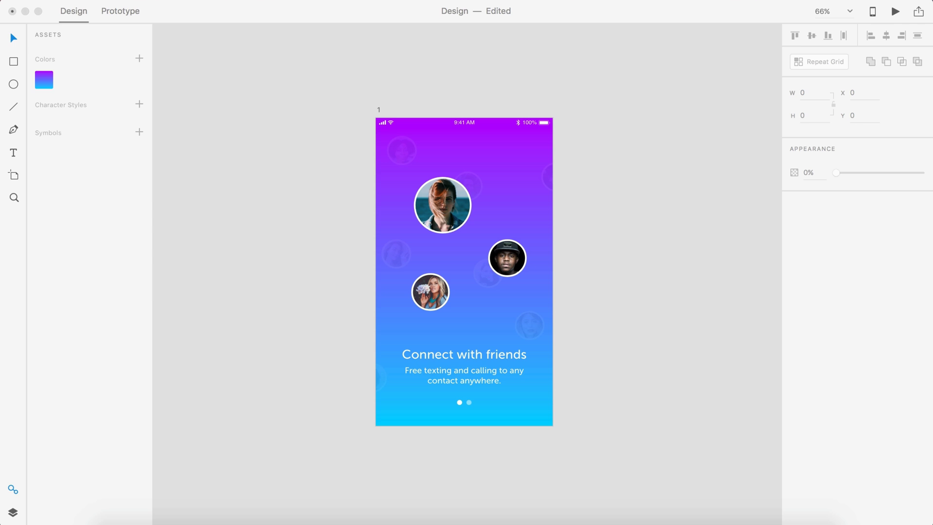
- Paste the white chevron arrow and move it beside the page dots at bottom right
left_click(564, 327)
key("super+v")
scroll(564, 328, "up", 5)
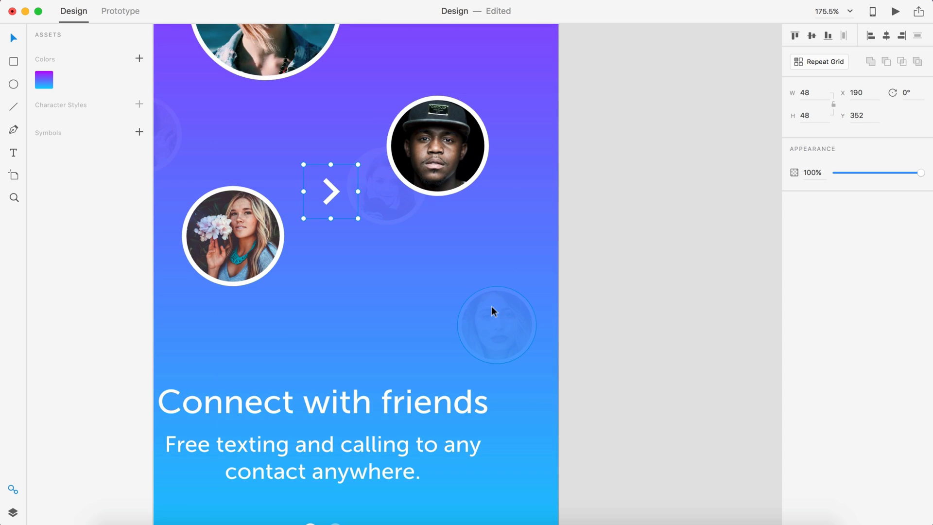
scroll(491, 308, "down", 4)
left_click_drag(366, 102, 566, 436)
key("shift+Left")
key("shift+Left")
key("shift+Left")
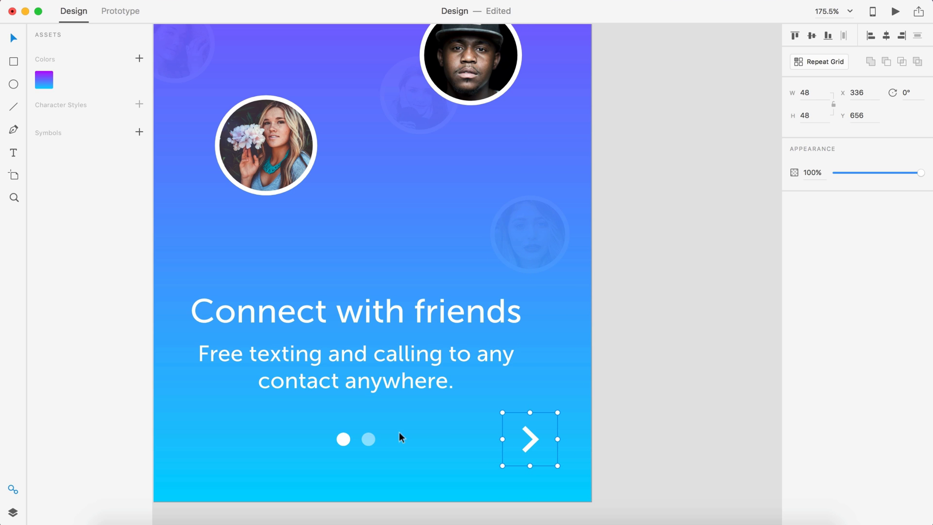
- Align the chevron vertically with the page dots using Align Middle
left_click(373, 437, "shift")
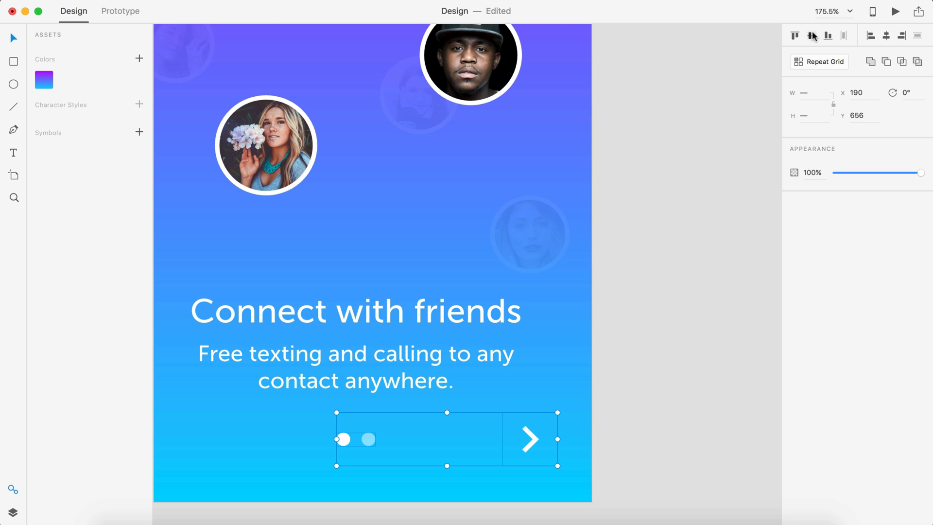
left_click(620, 254)
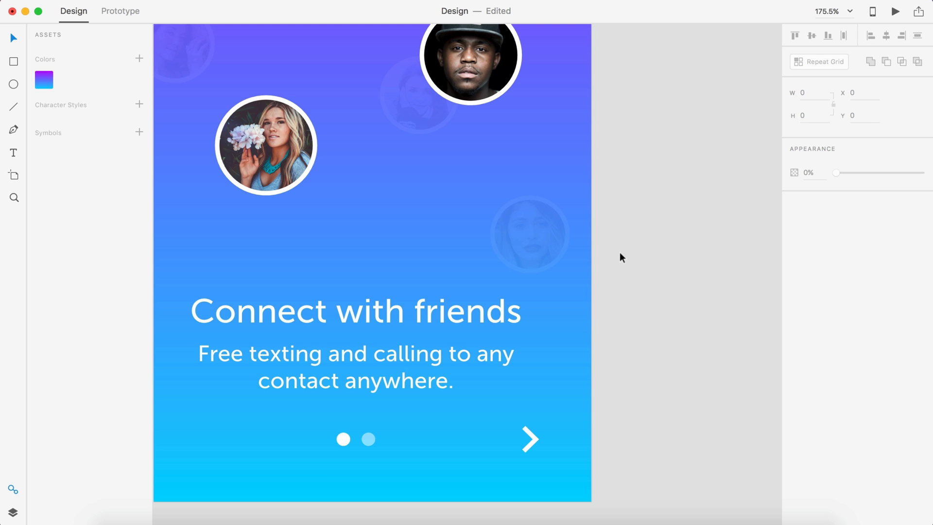
key("super+0")
- Duplicate the welcome artboard and name the copy '2'
left_click(374, 97)
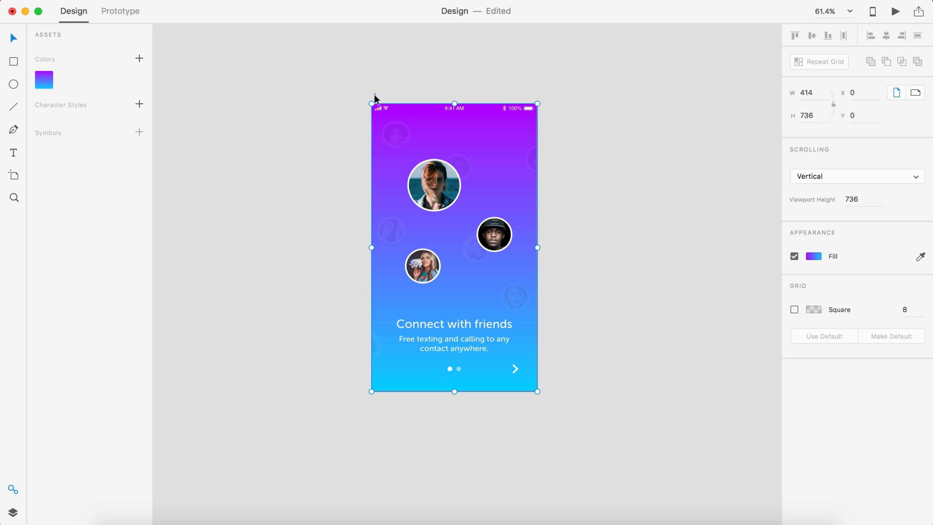
key("super+d")
left_click(453, 65)
scroll(457, 65, "right", 4)
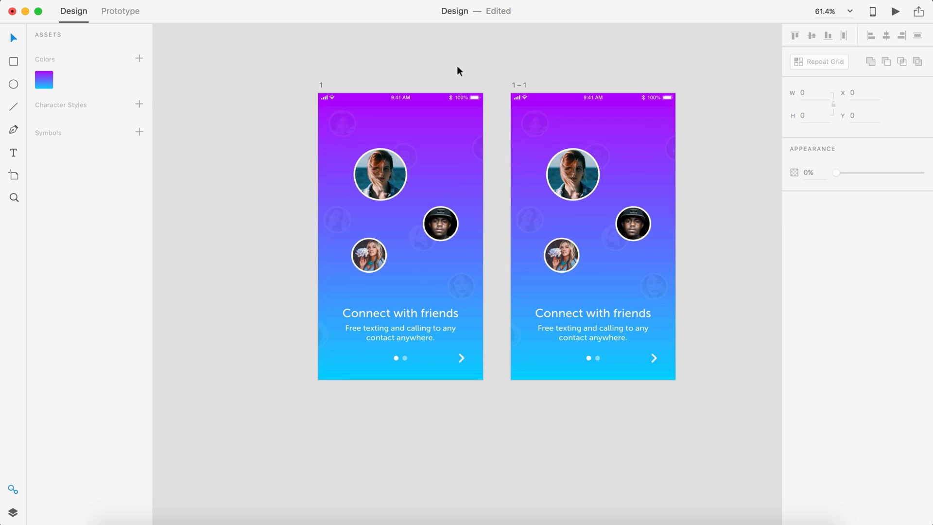
double_click(491, 88)
type("2")
key("Return")
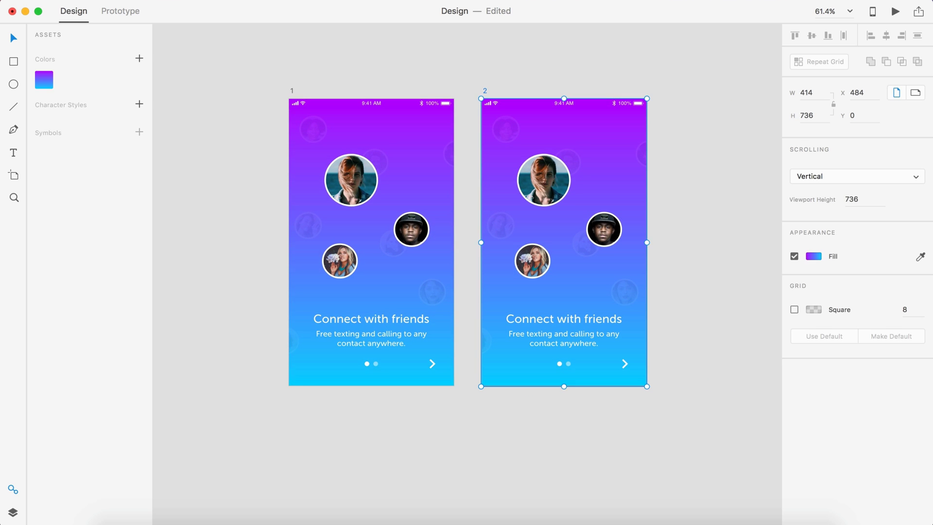
- Delete the extra background circles from artboard 2
left_click_drag(699, 303, 483, 136)
left_click(490, 340, "shift")
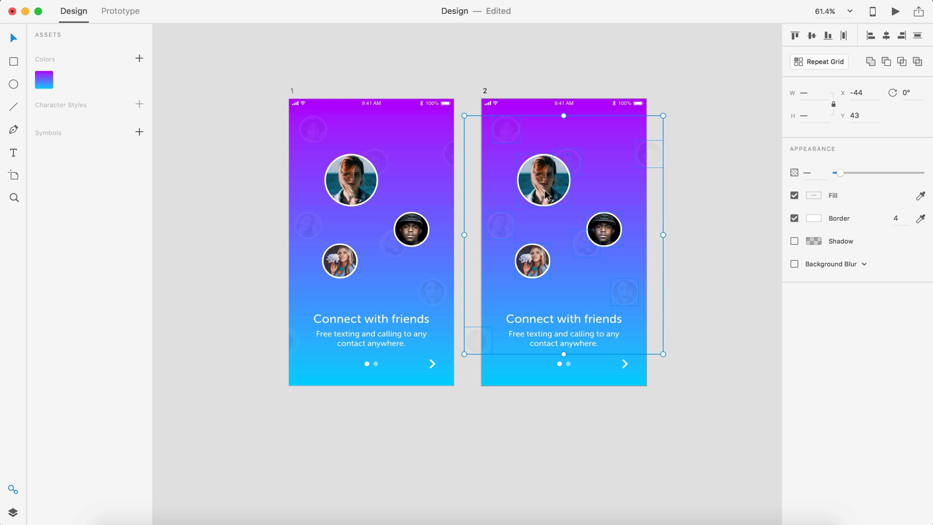
key("Delete")
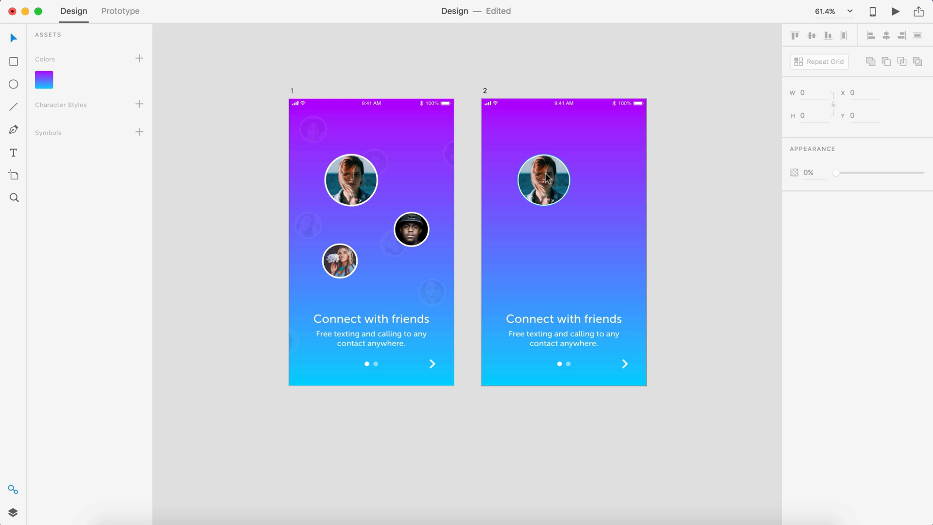
- Centre the woman's photo circle horizontally and nudge it upward
left_click_drag(546, 179, 566, 230)
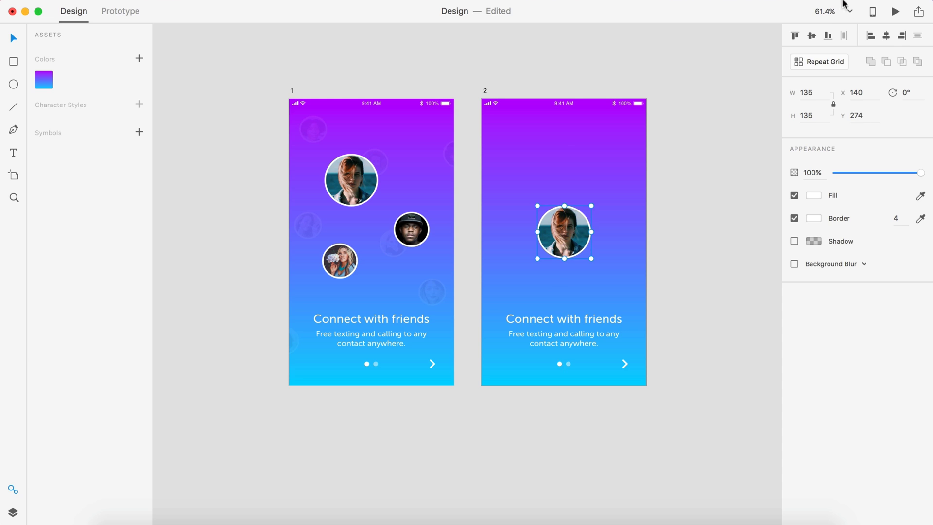
left_click(812, 36)
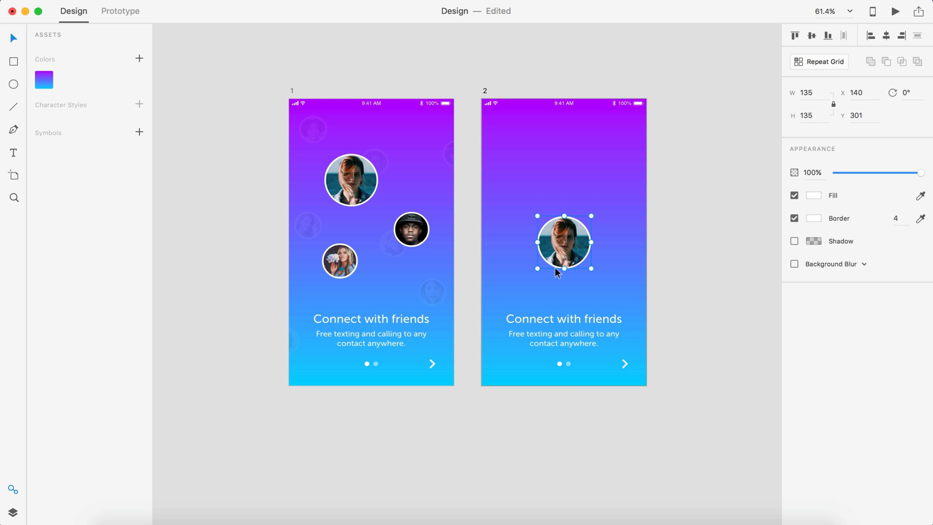
key("shift+Up")
key("shift+Up")
key("shift+Up")
key("shift+Up")
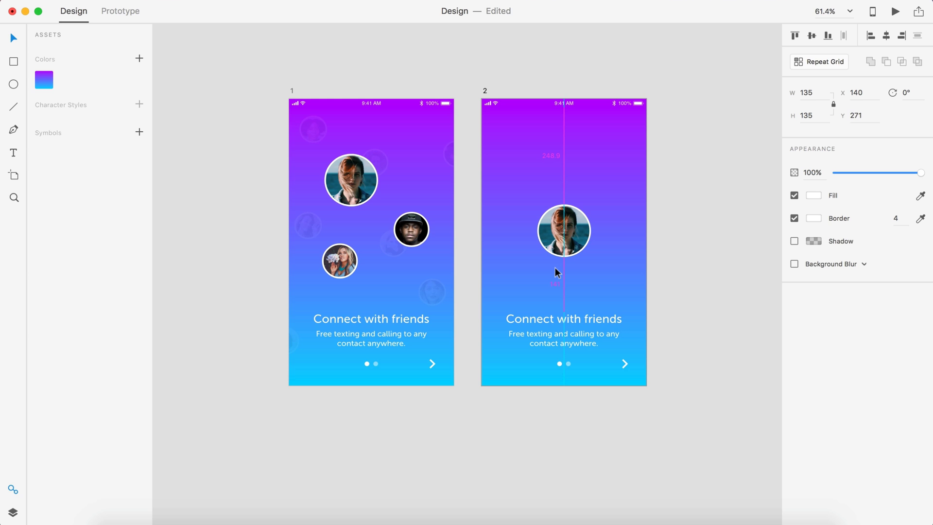
key("shift+Up")
key("shift+Up")
key("shift+Up")
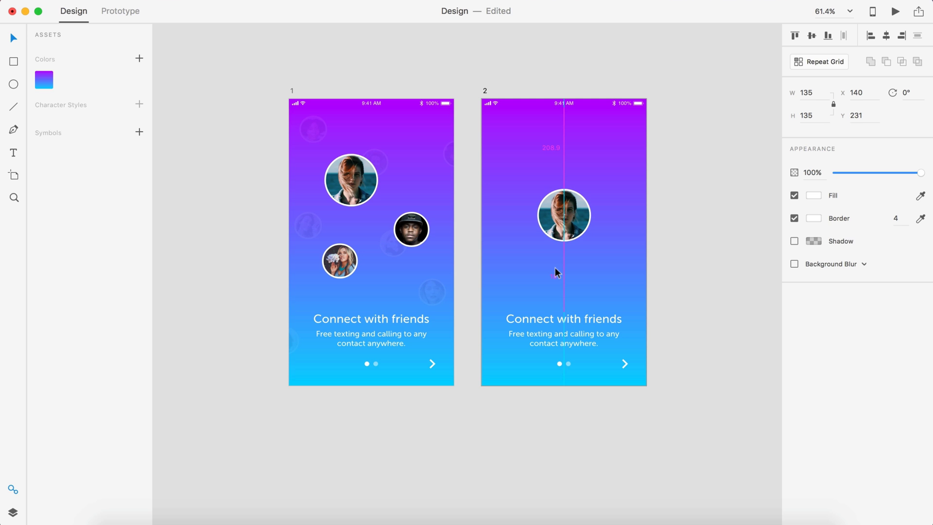
left_click(718, 247)
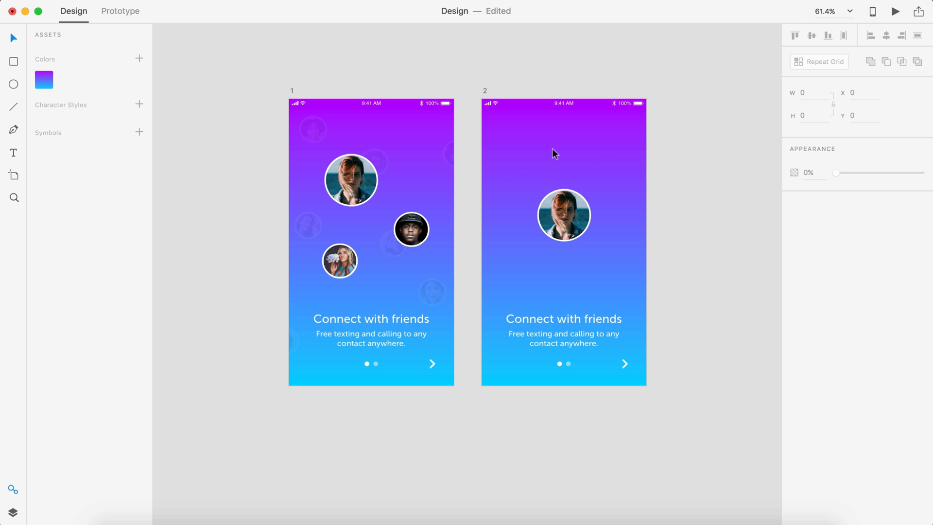
scroll(611, 240, "up", 3)
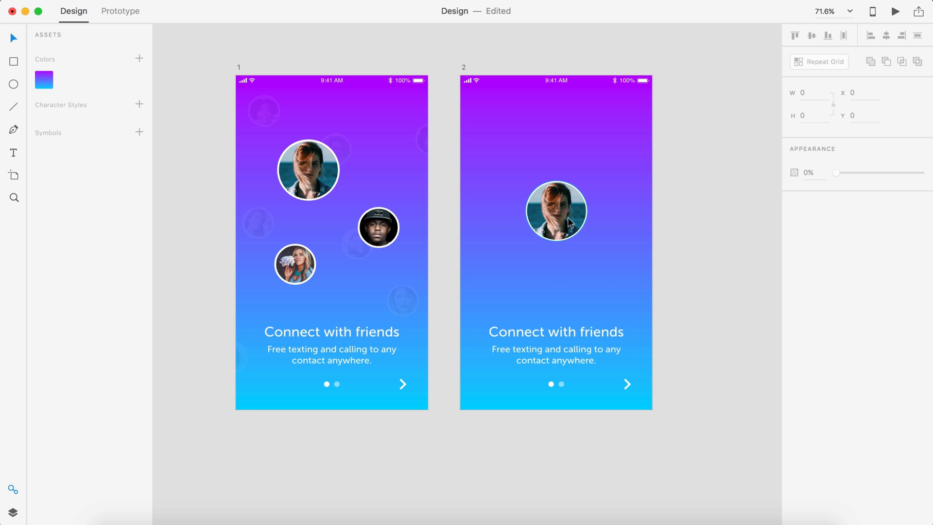
scroll(573, 228, "right", 2)
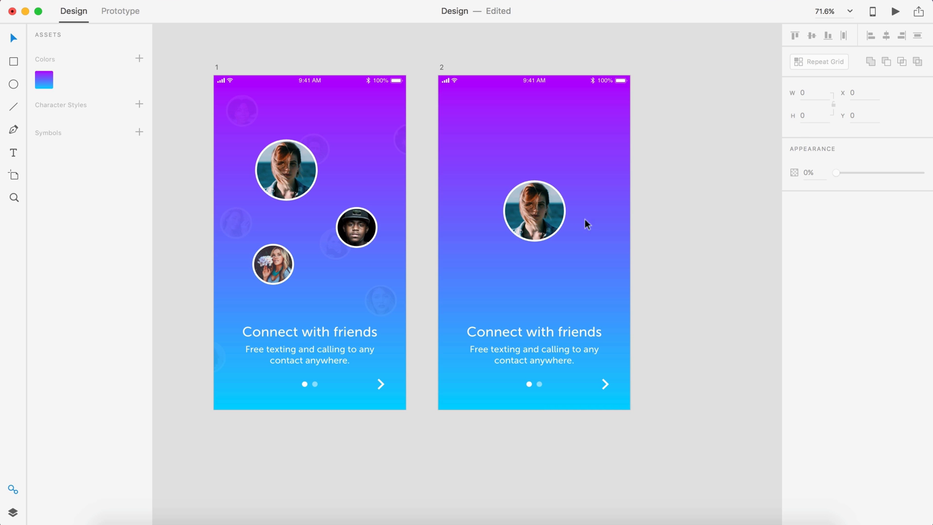
scroll(583, 219, "up", 5)
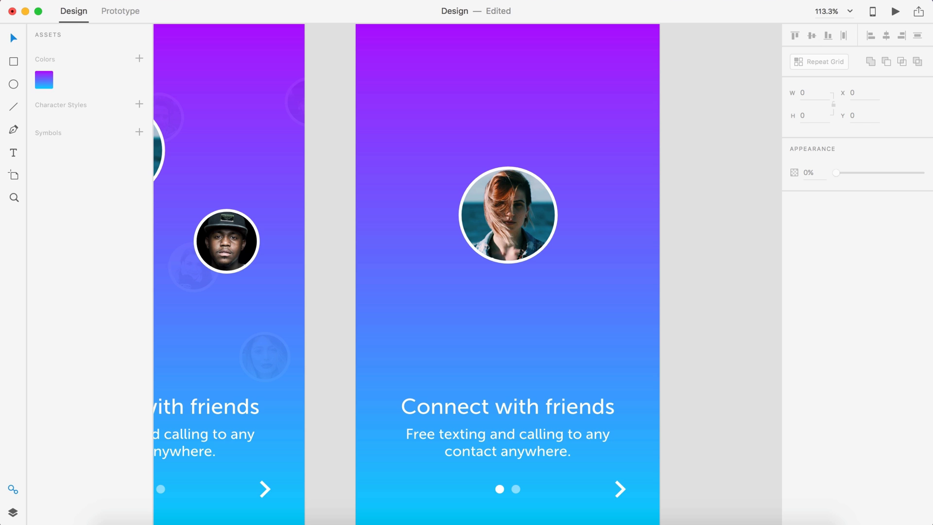
- Fill artboard 2's circle with the camera photo and add a 'Photography' label beneath it
left_click_drag(723, 194, 530, 206)
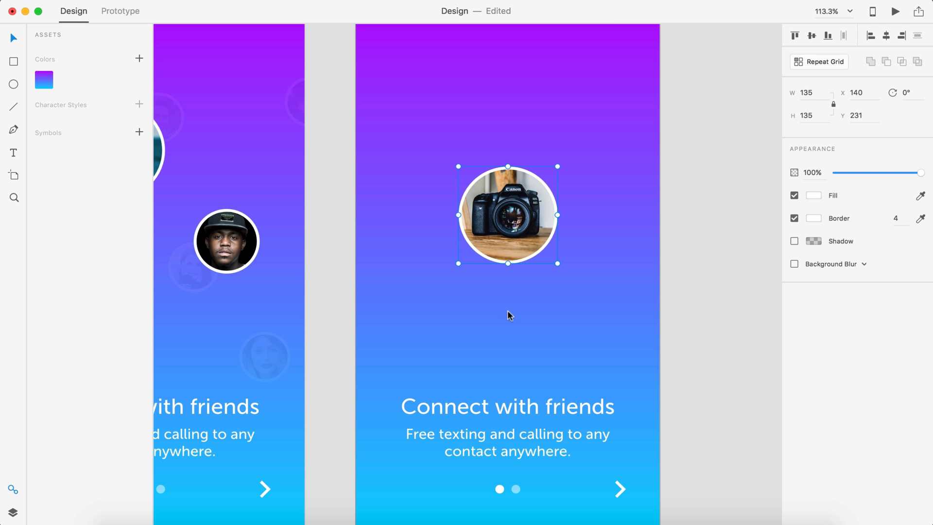
left_click(676, 290)
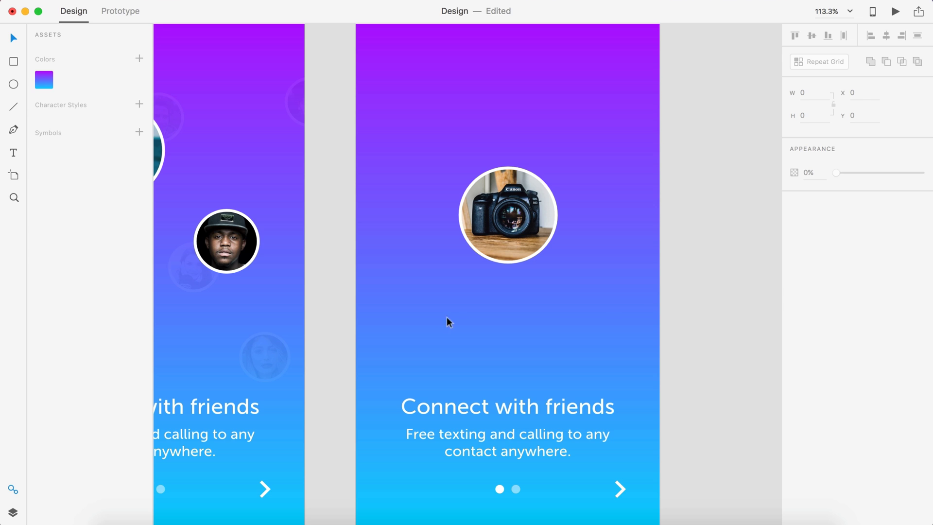
key("t")
left_click(454, 303)
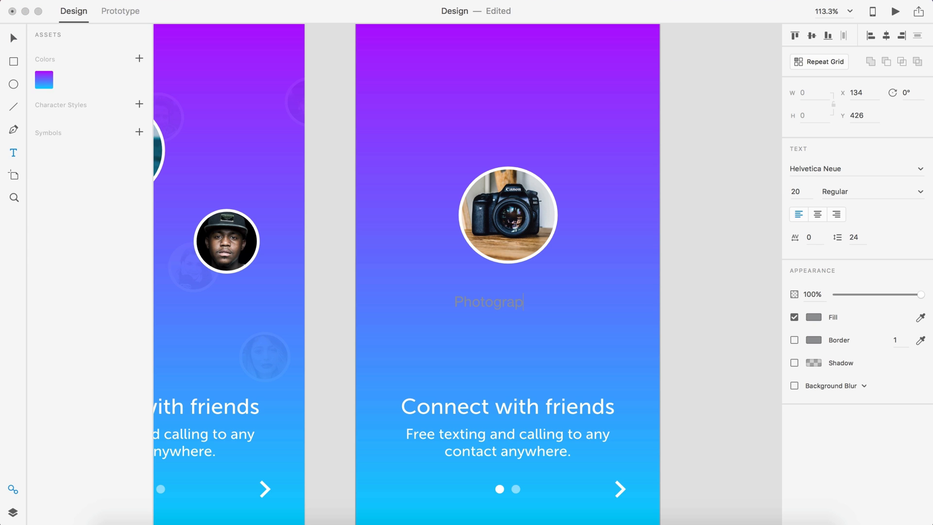
left_click(14, 38)
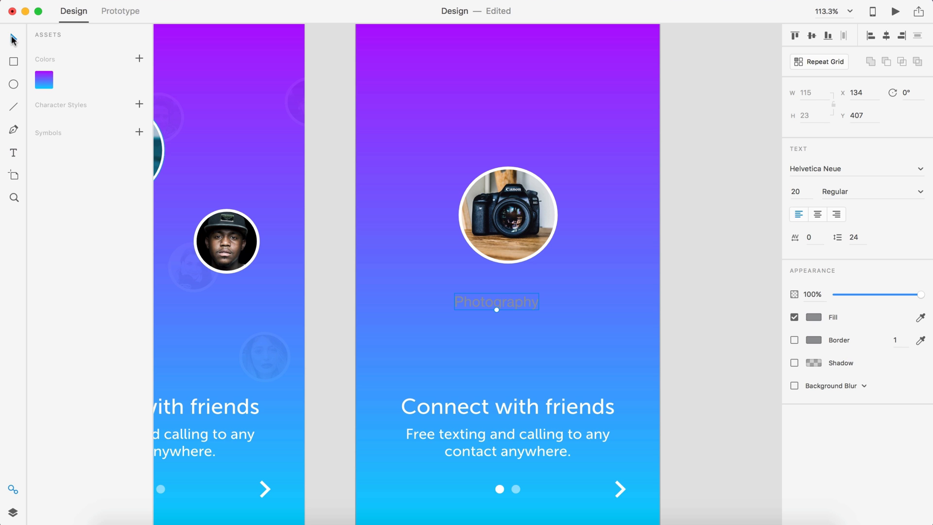
scroll(568, 437, "down", 3)
scroll(567, 437, "left", 3)
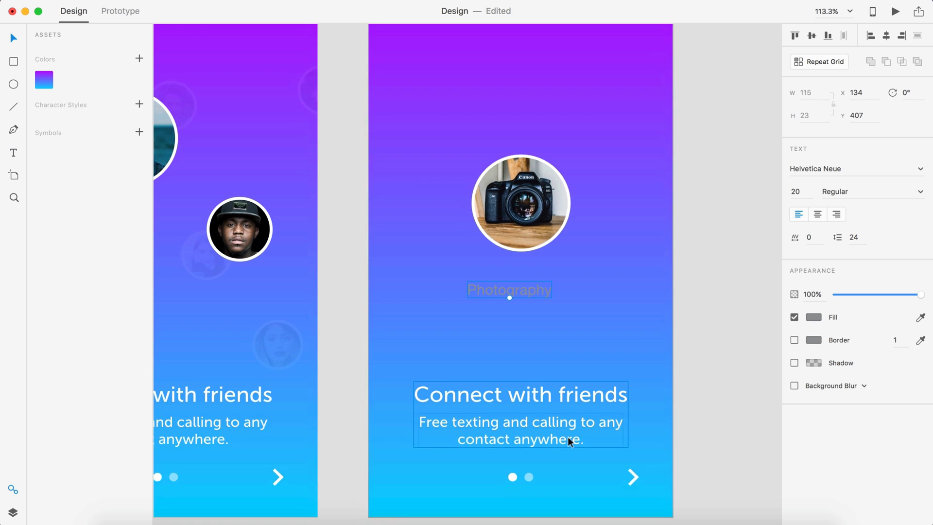
- Save the title and body text fonts as Museo Sans 500 character styles (30pt, 20pt)
double_click(565, 339)
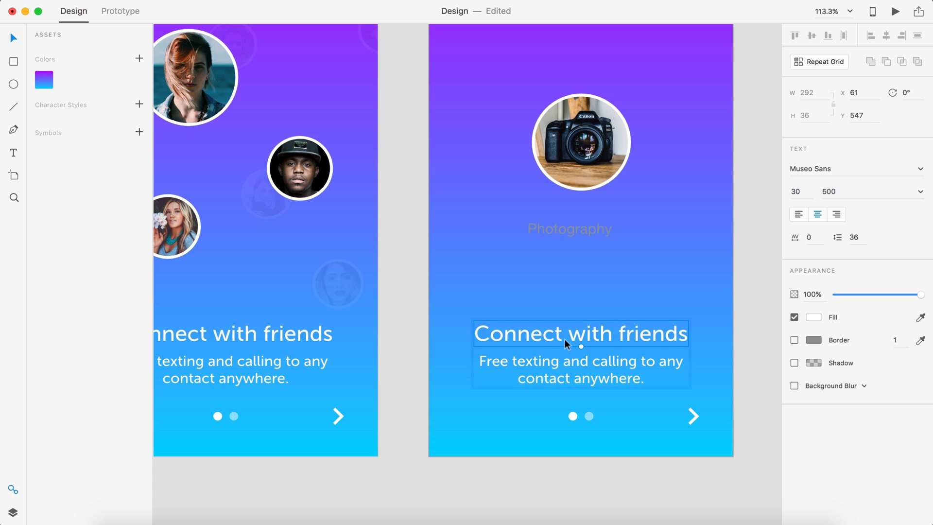
left_click(139, 104)
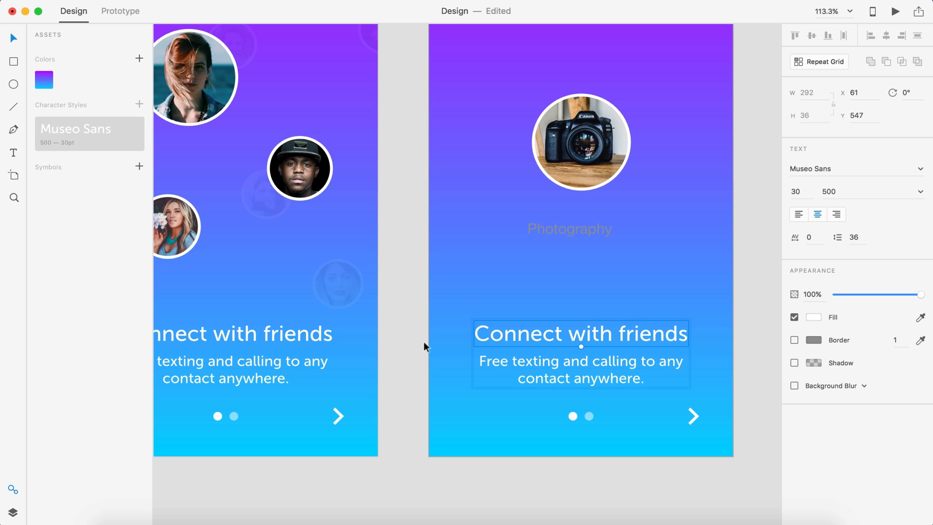
double_click(564, 372)
left_click(139, 104)
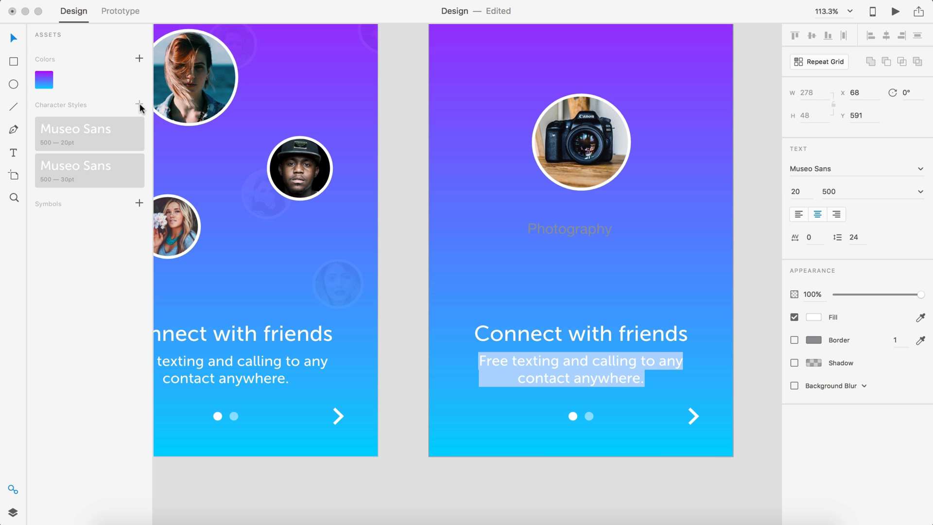
- Apply the Museo Sans 20pt style to 'Photography' and move it just under the camera photo
double_click(600, 224)
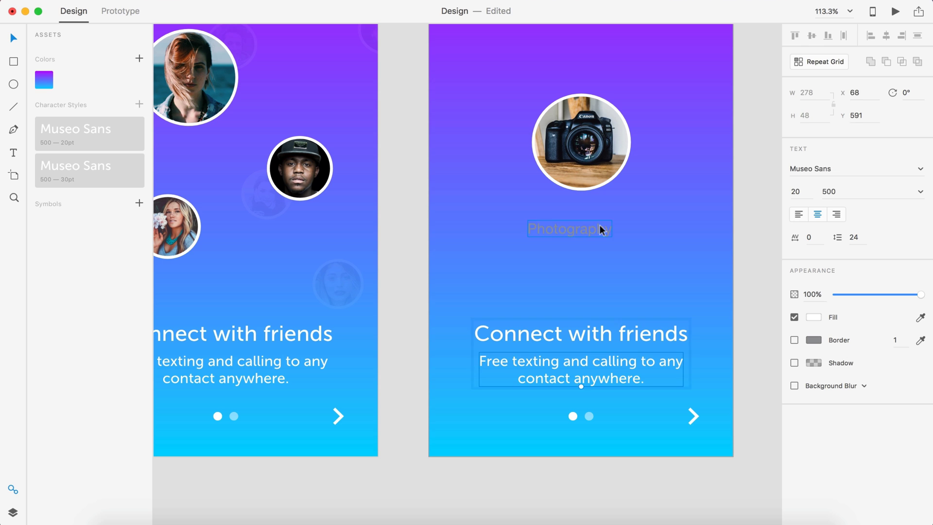
left_click(90, 136)
key("Escape")
scroll(409, 243, "right", 4)
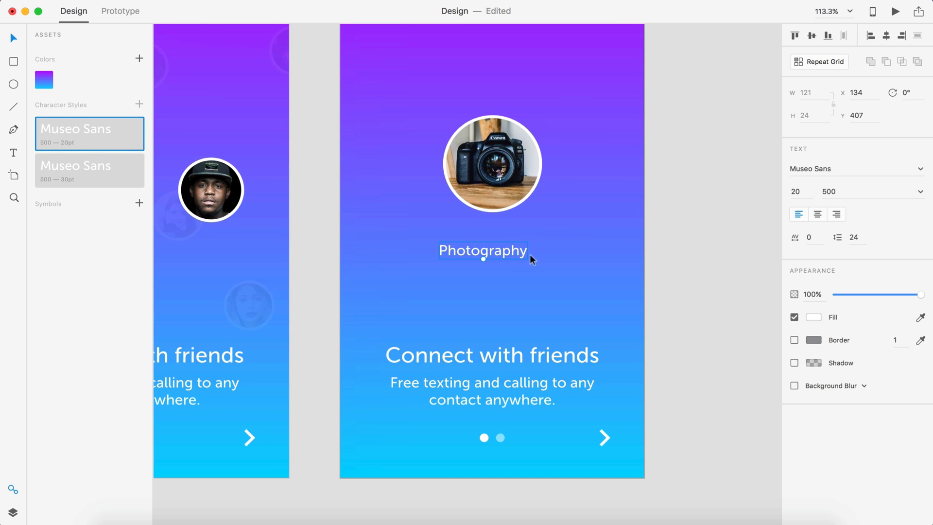
left_click_drag(503, 251, 514, 227)
key("Escape")
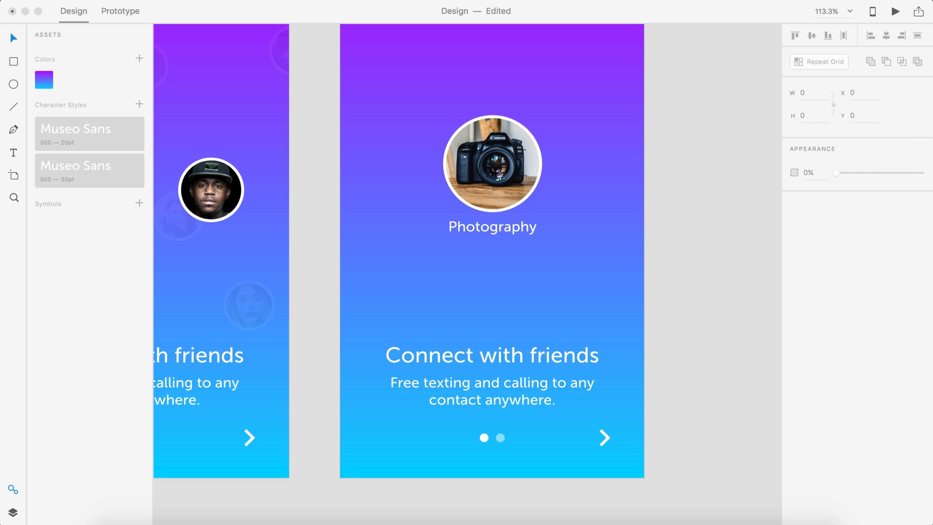
- Change the second screen's heading to 'Join a group'
double_click(476, 359)
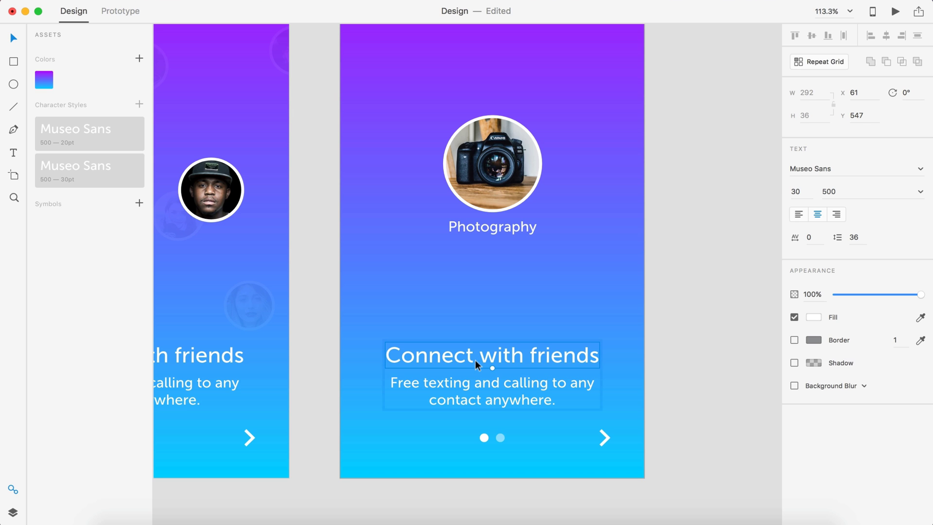
key("Return")
type("Join a group")
key("Escape")
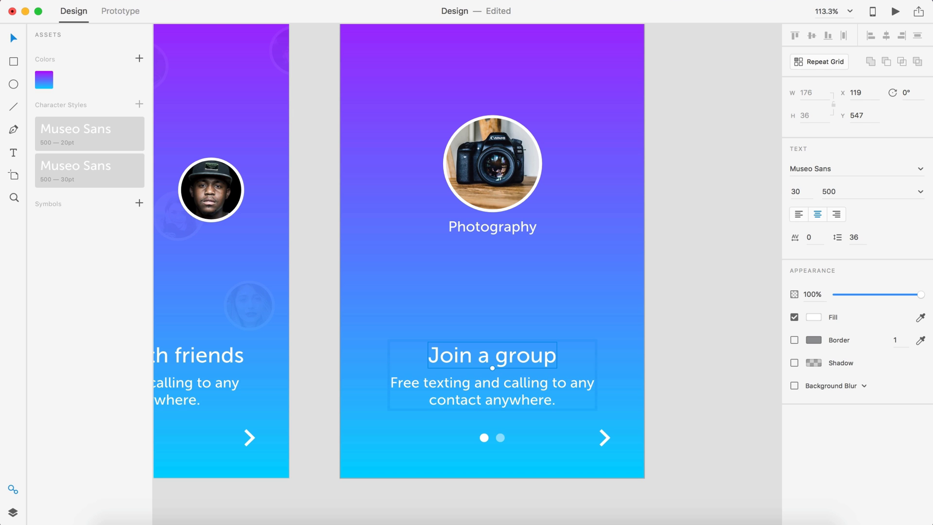
- Replace the body with 'Connect with everyone at once in our new groups.', breaking before 'in'
key("super+Tab")
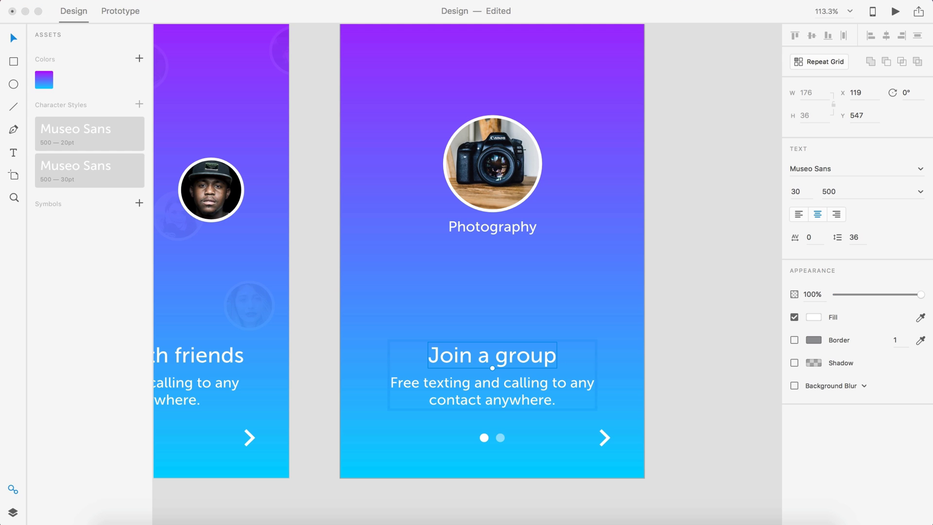
double_click(511, 393)
key("super+a")
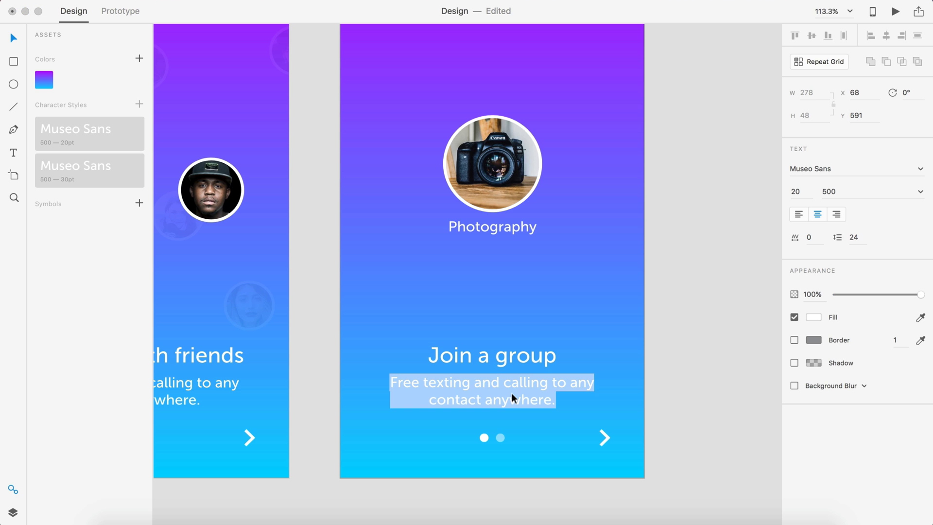
type("Connect with everyone at once in our new groups.")
left_click(693, 317)
left_click(543, 389)
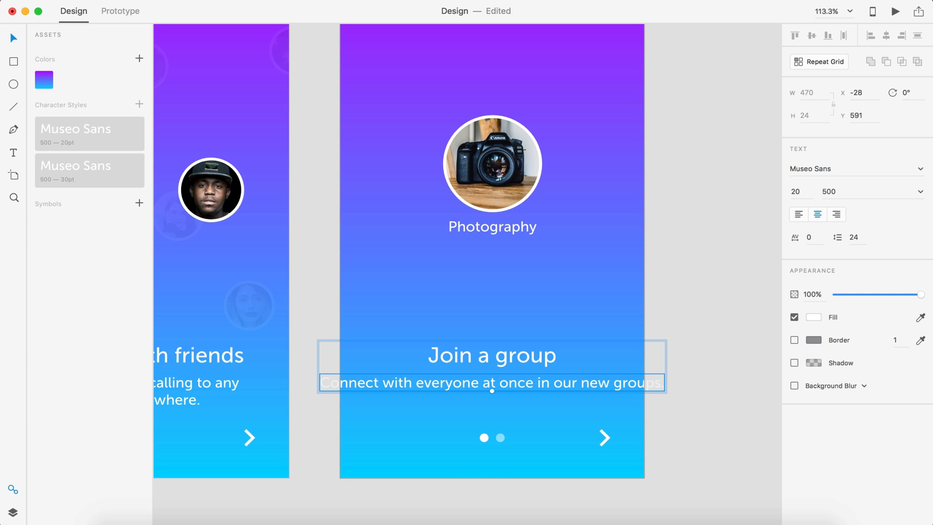
key("super+Tab")
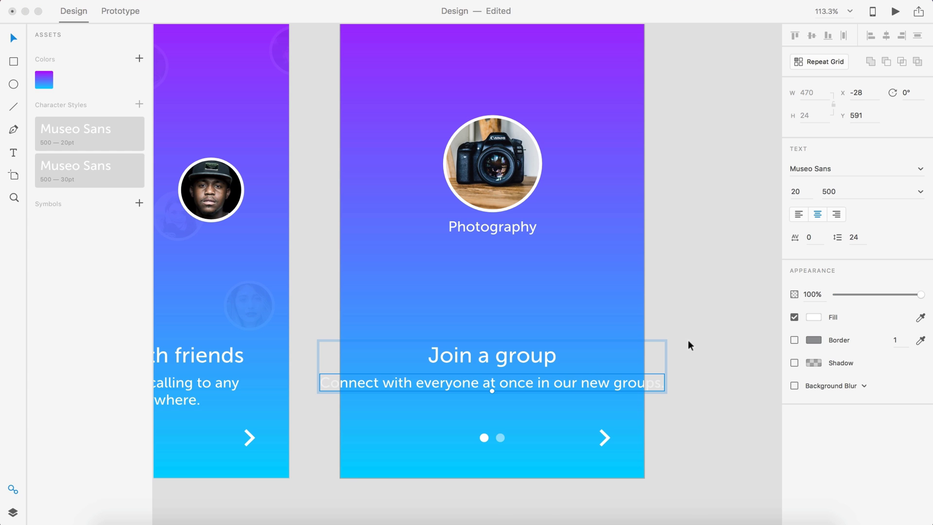
left_click(529, 378)
double_click(529, 378)
left_click(535, 382)
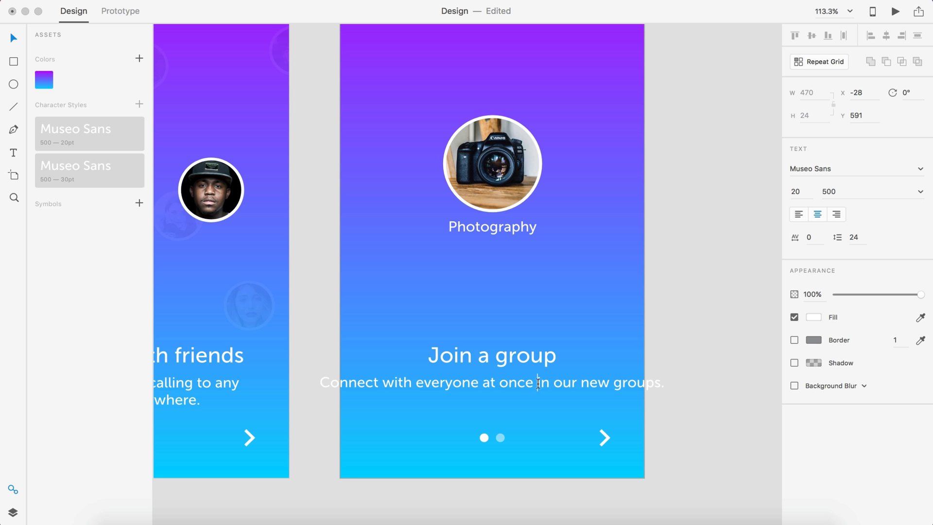
key("Return")
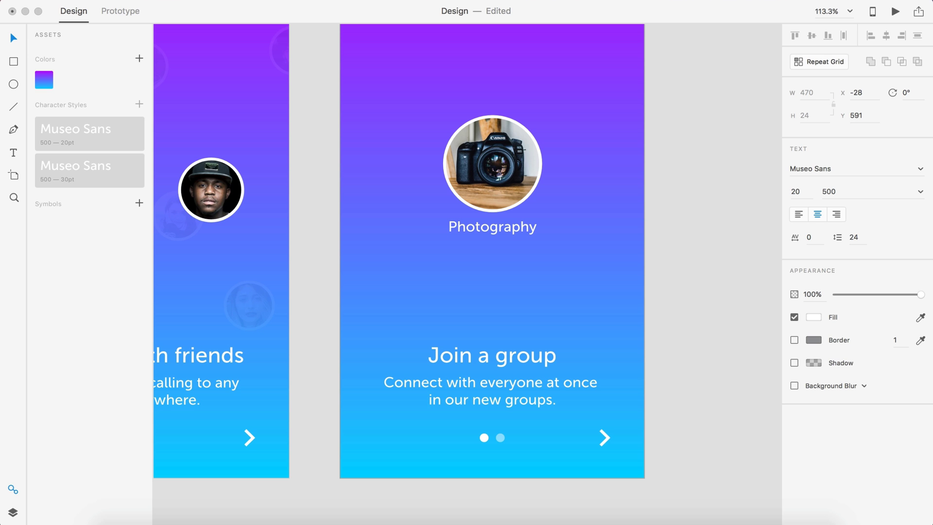
left_click(710, 364)
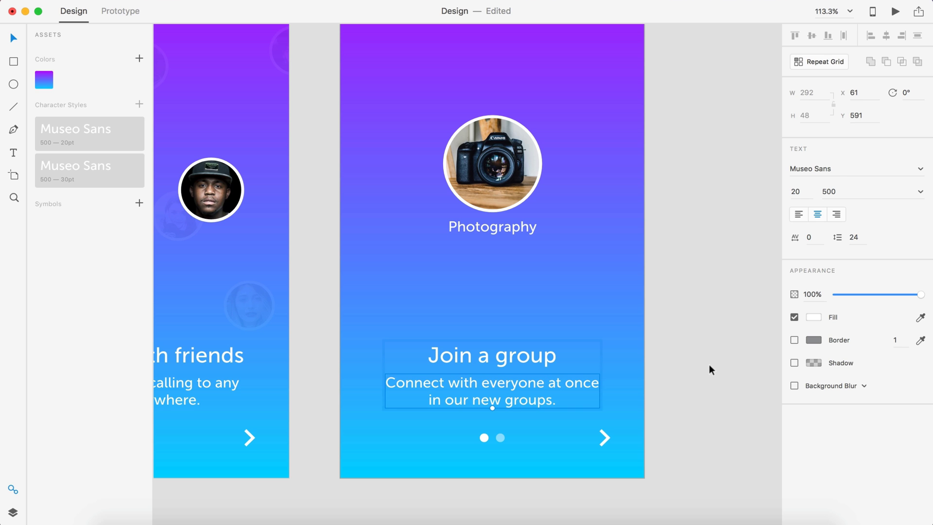
left_click(709, 365)
key("super+0")
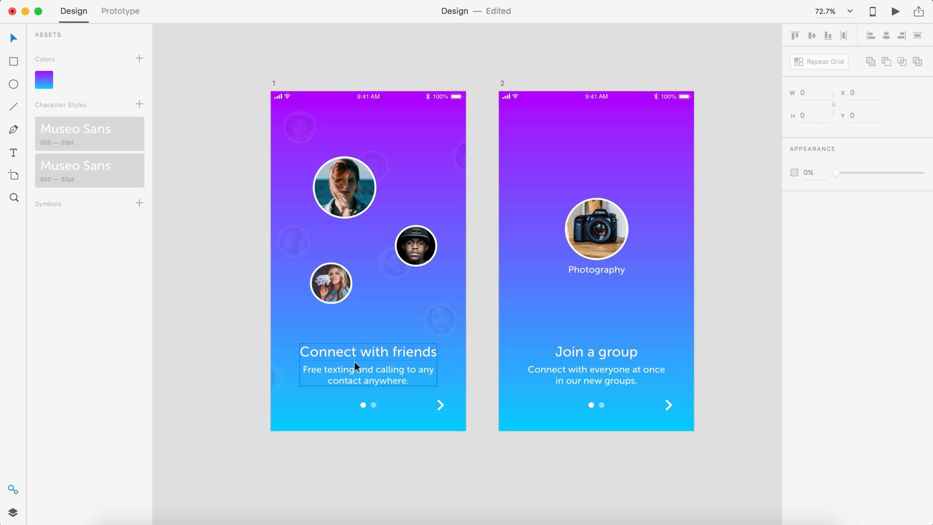
- Set both screens' body text opacity to 90%
double_click(601, 378)
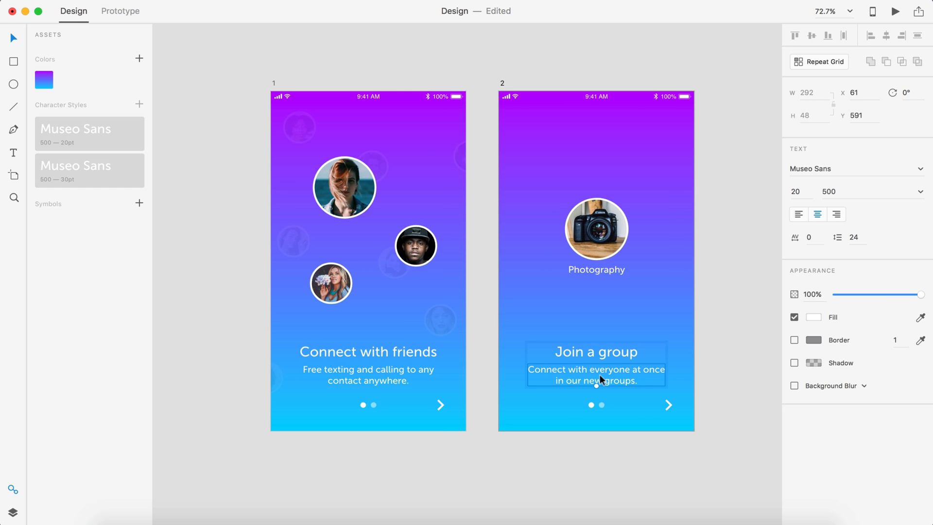
left_click(809, 295)
type("90")
key("Return")
double_click(362, 379)
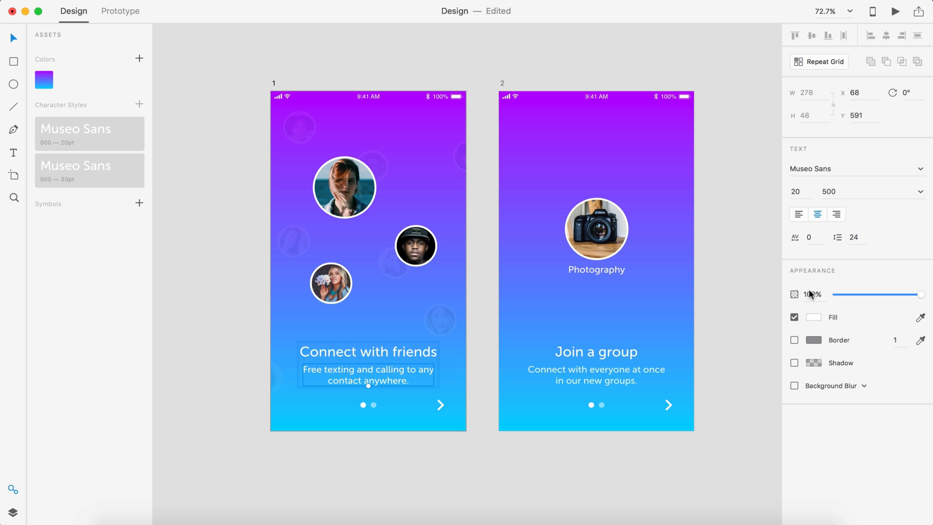
type("90")
key("Return")
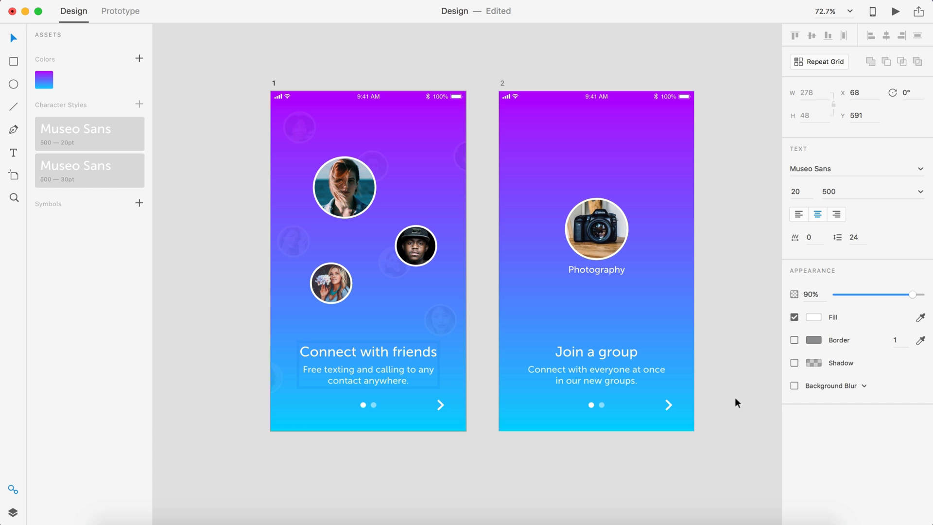
left_click(735, 397)
- Draw a 131 px circle and scatter resized copies across artboard 2, one overhanging the right edge
scroll(735, 397, "down", 2)
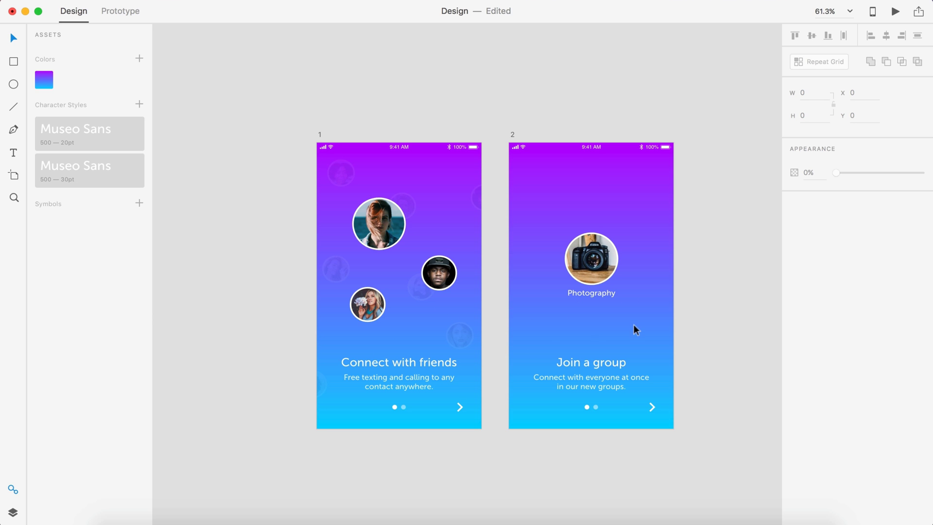
scroll(561, 286, "up", 3)
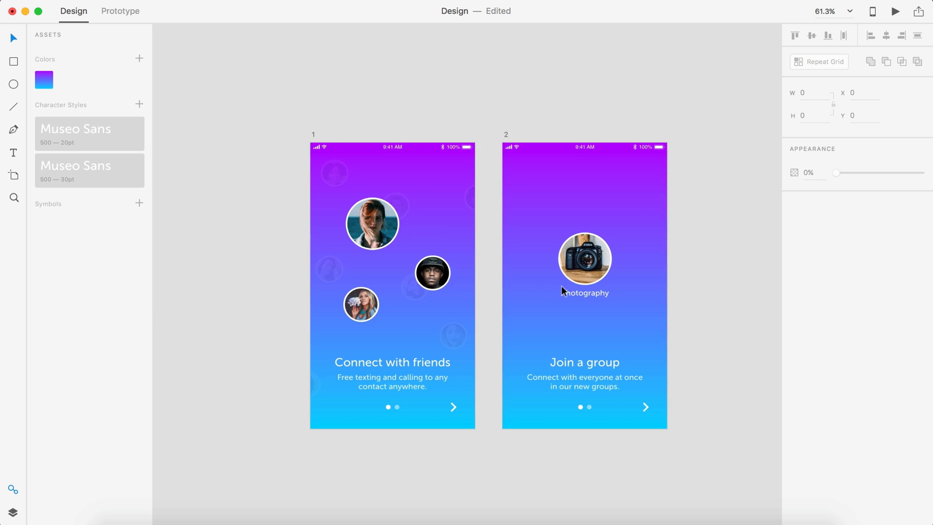
left_click(14, 84)
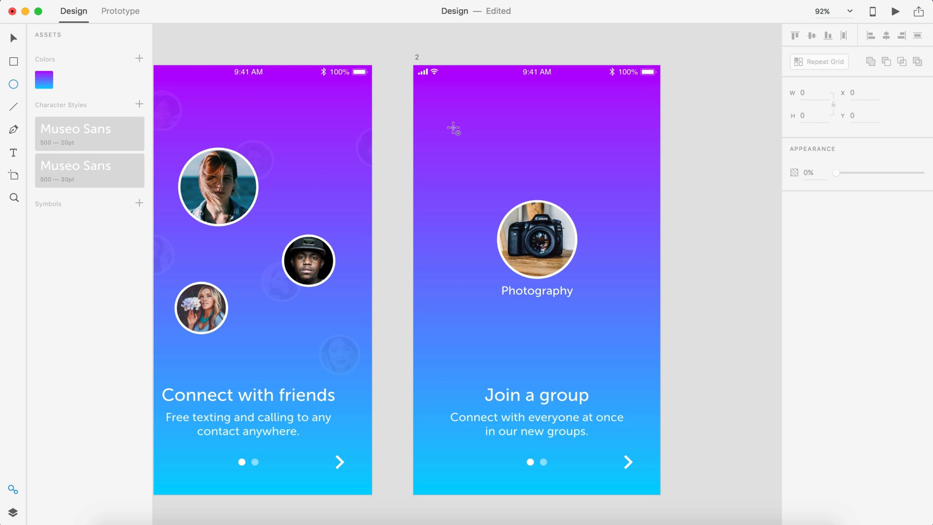
left_click_drag(400, 91, 458, 148)
left_click_drag(459, 183, 478, 243)
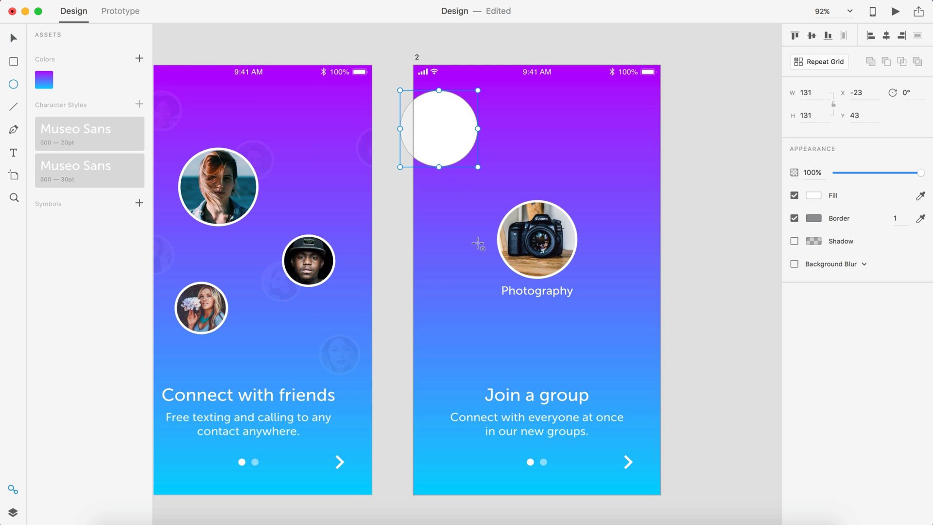
key("v")
left_click_drag(439, 126, 620, 144)
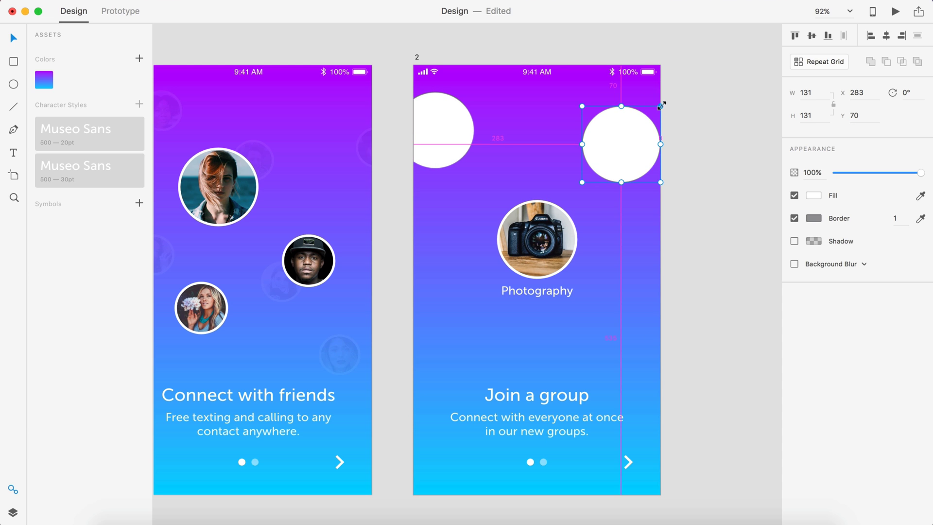
left_click_drag(660, 106, 463, 328)
left_click_drag(434, 133, 664, 343)
left_click_drag(621, 182, 637, 133)
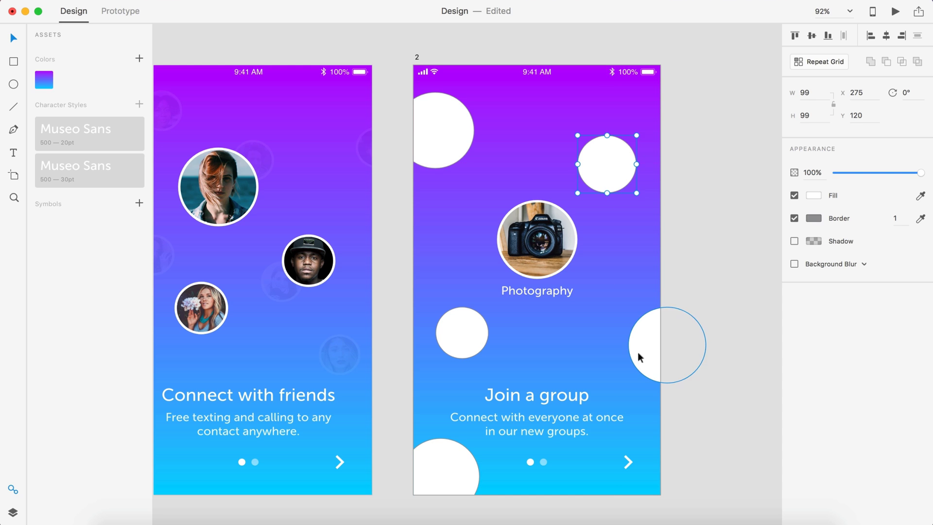
- Remove the borders from all five circles and set their opacity to 5%
left_click(644, 332, "shift")
left_click(446, 335, "shift")
left_click(442, 444, "shift")
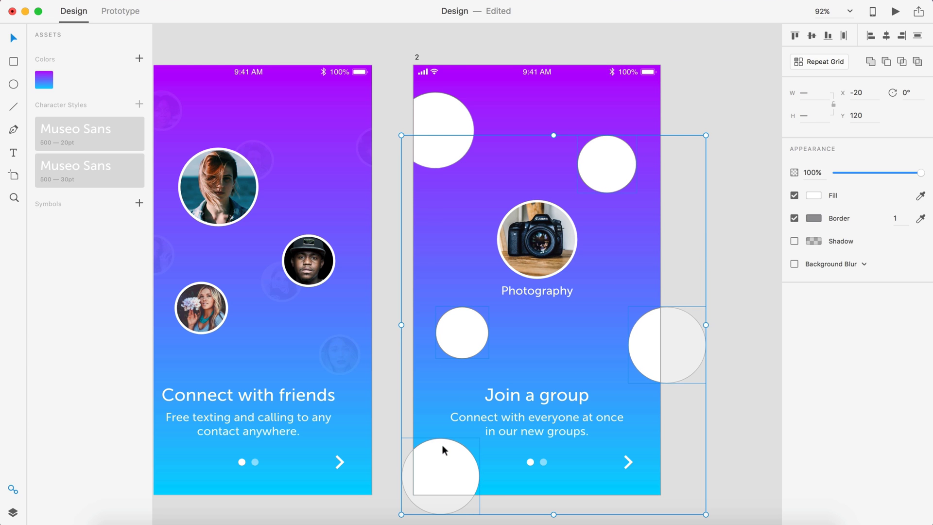
left_click(443, 140, "shift")
left_click(793, 218)
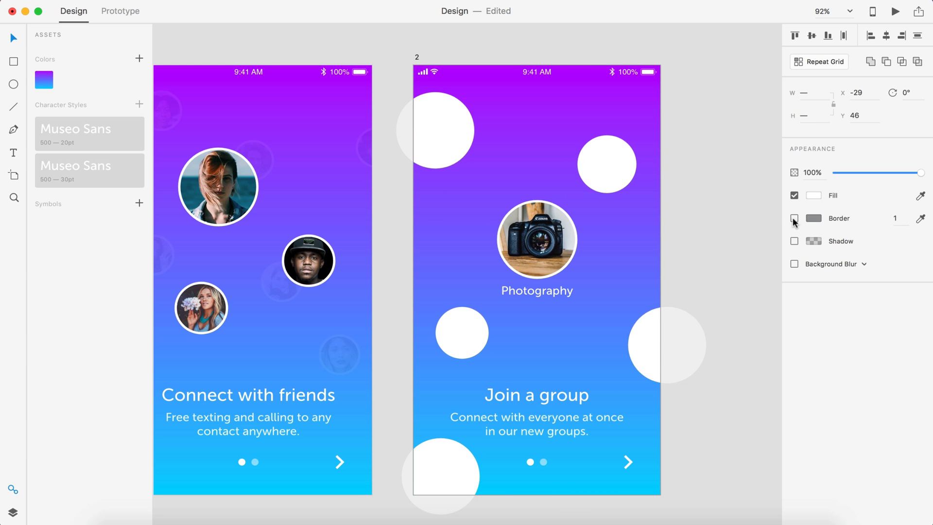
left_click(810, 173)
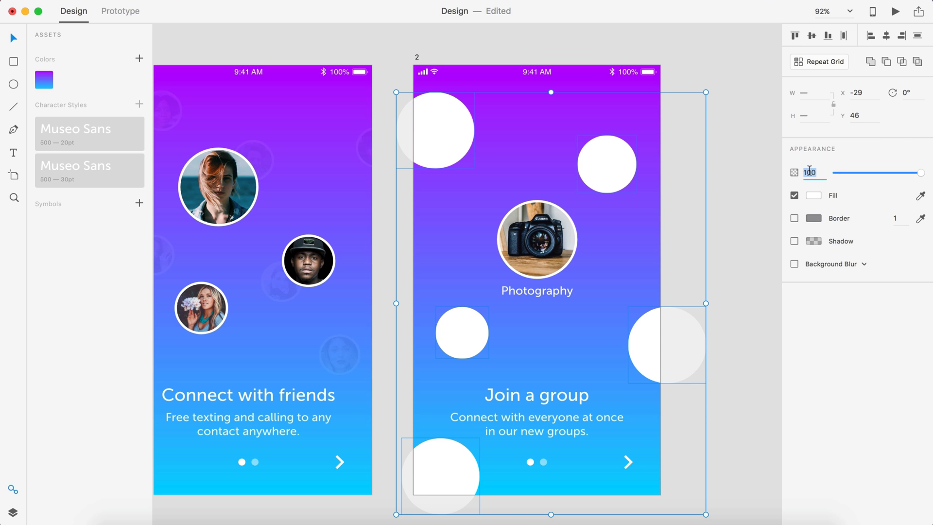
type("5")
key("Return")
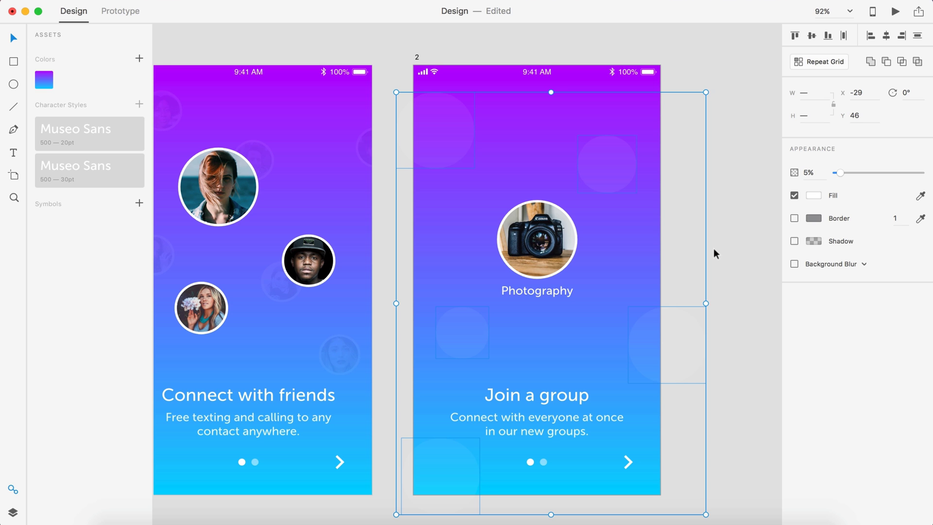
left_click(713, 250)
key("super+0")
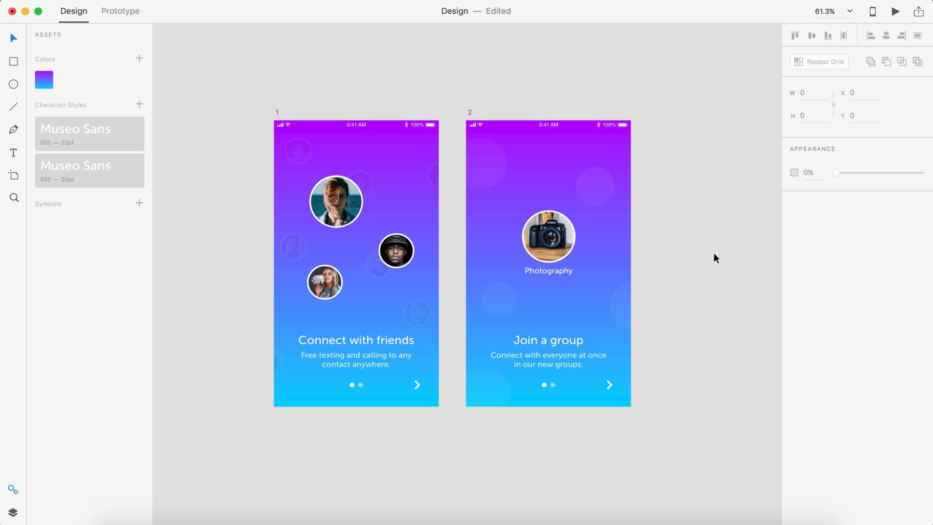
scroll(713, 257, "up", 2)
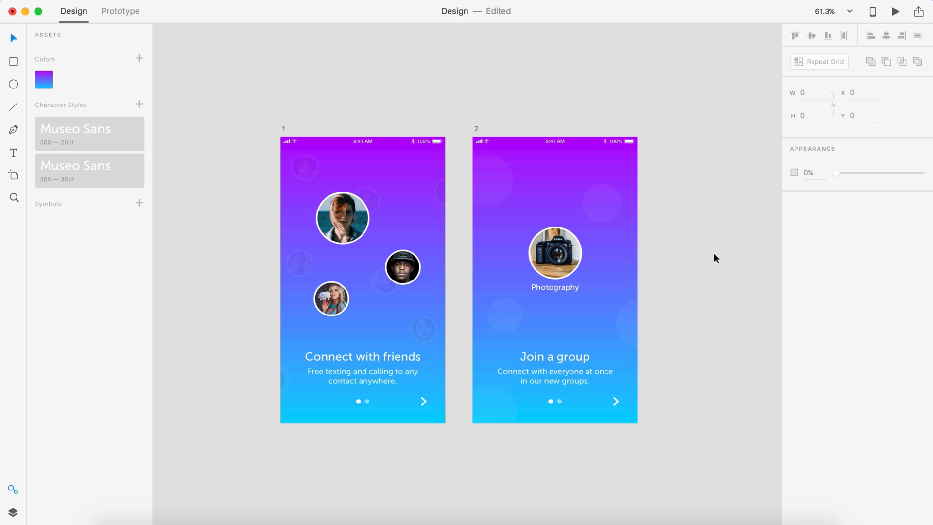
scroll(713, 252, "up", 5)
scroll(713, 253, "left", 5)
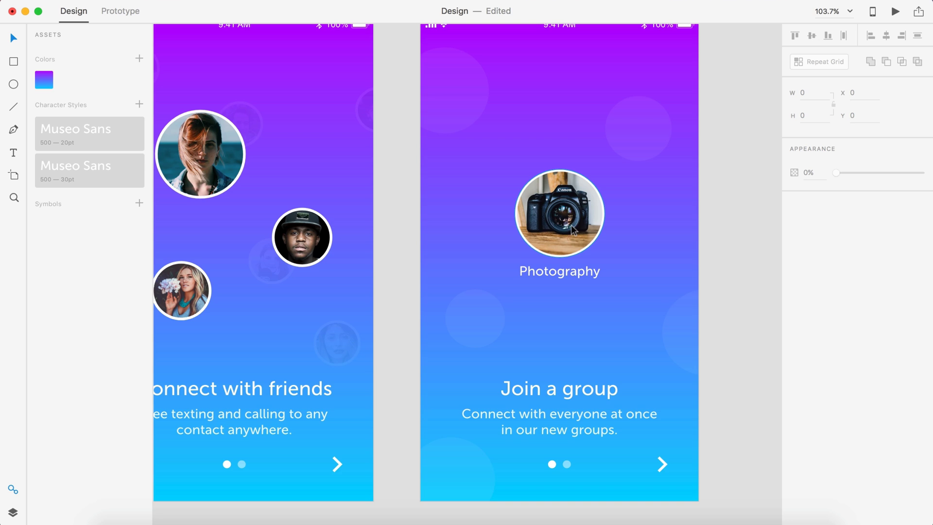
scroll(572, 225, "up", 3)
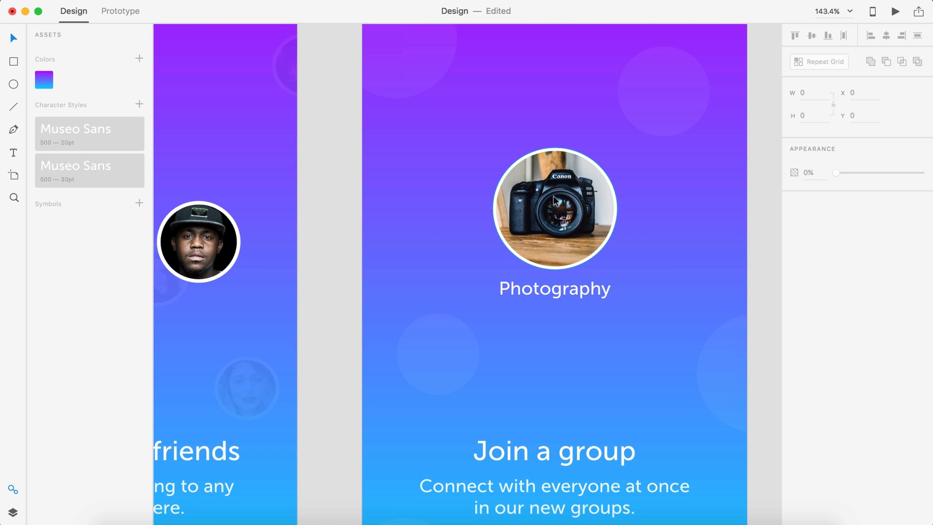
- Draw a 44×44 px circle beside the camera photo
left_click(13, 84)
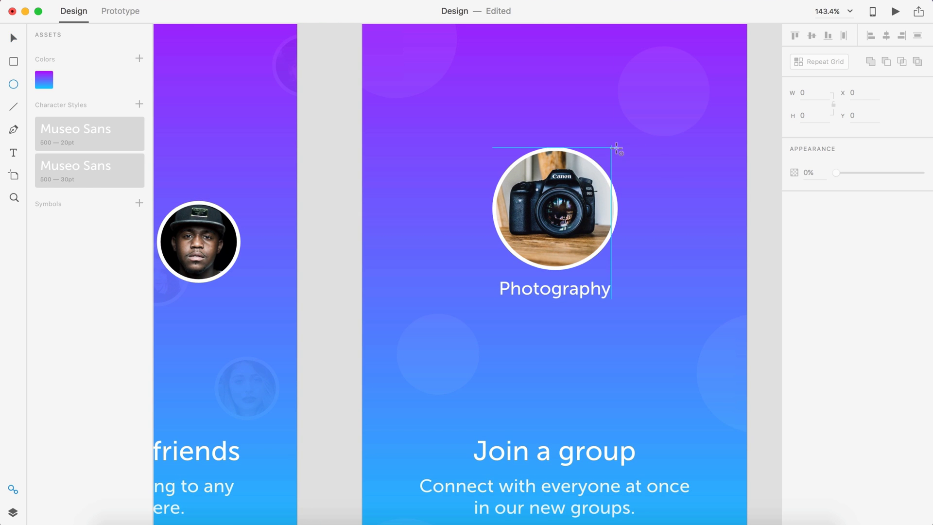
left_click_drag(613, 148, 643, 184)
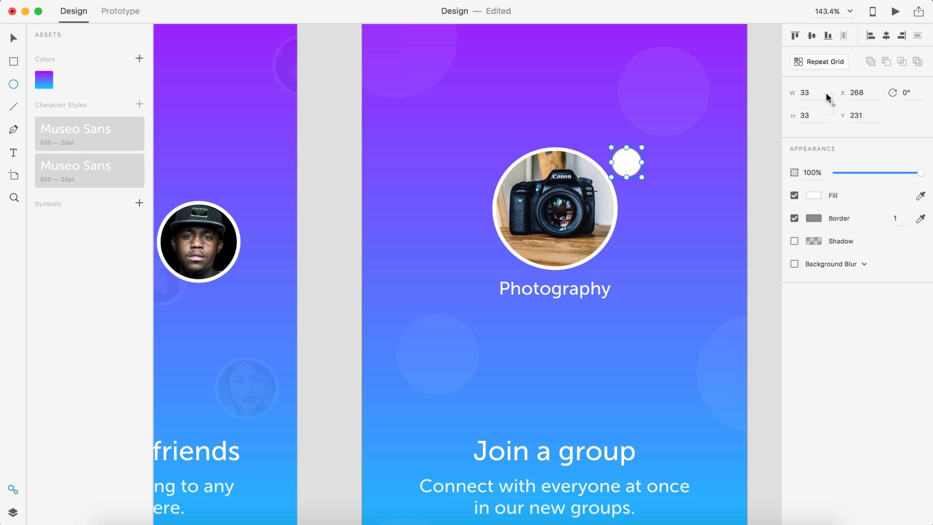
type("44")
key("Return")
scroll(695, 210, "left", 5)
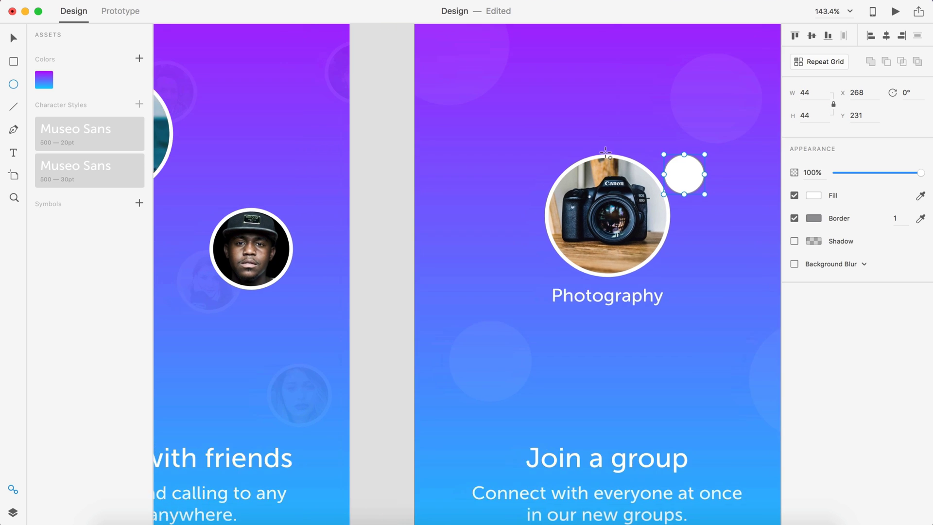
left_click(13, 39)
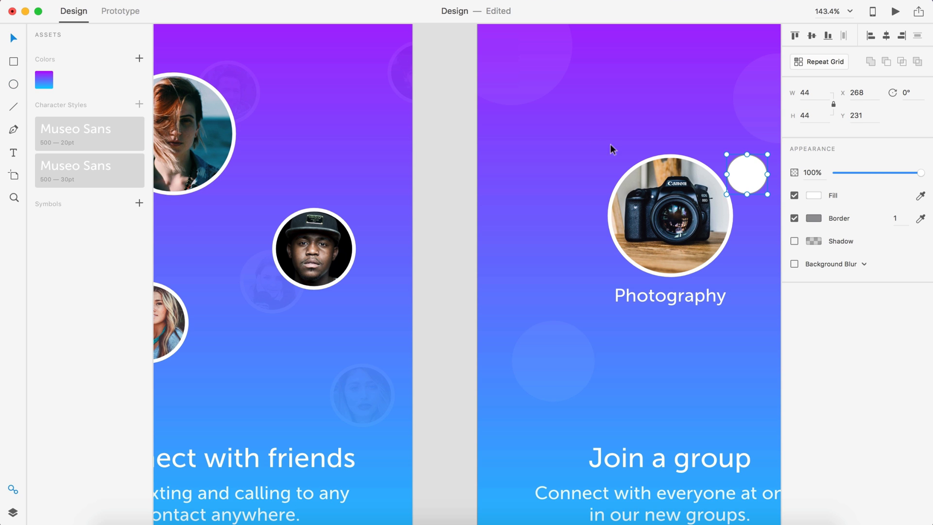
- Make the circle borderless solid cyan #21D4FD and save cyan to the asset colours
left_click(41, 86)
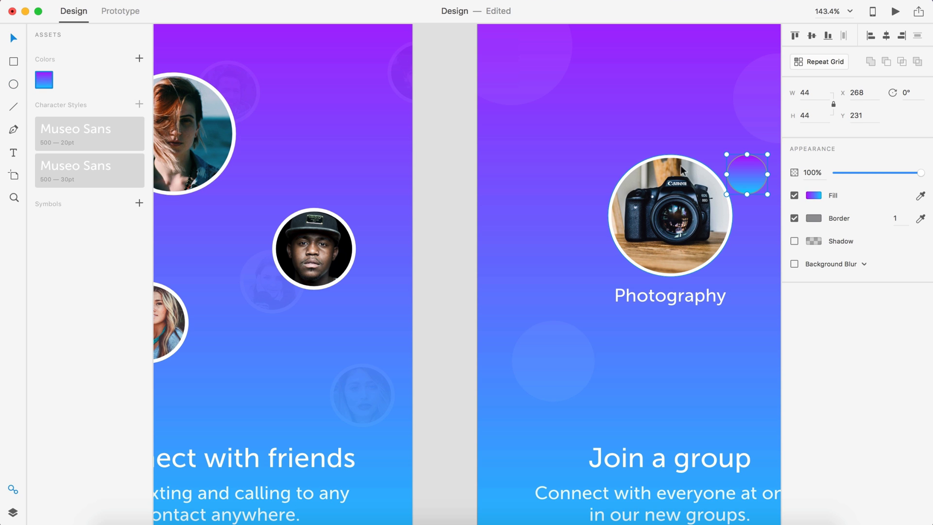
scroll(695, 190, "right", 4)
left_click(794, 220)
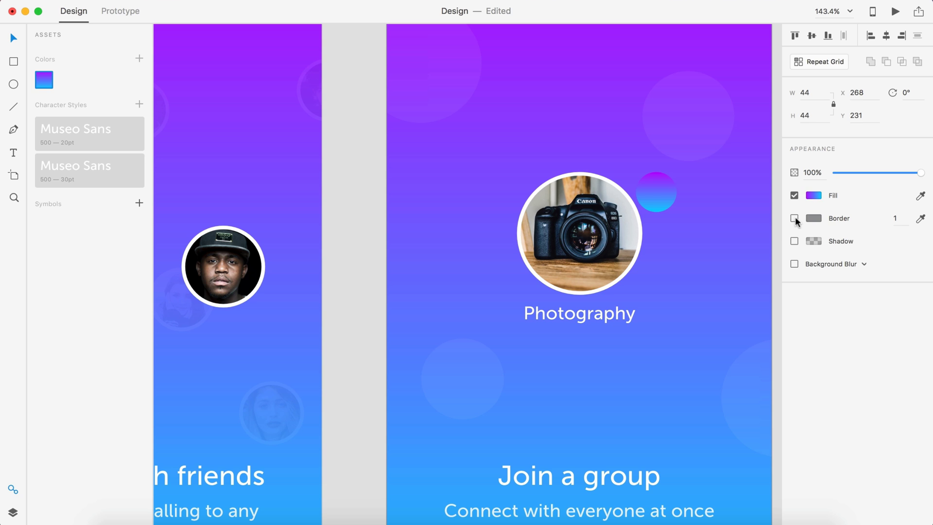
left_click(814, 195)
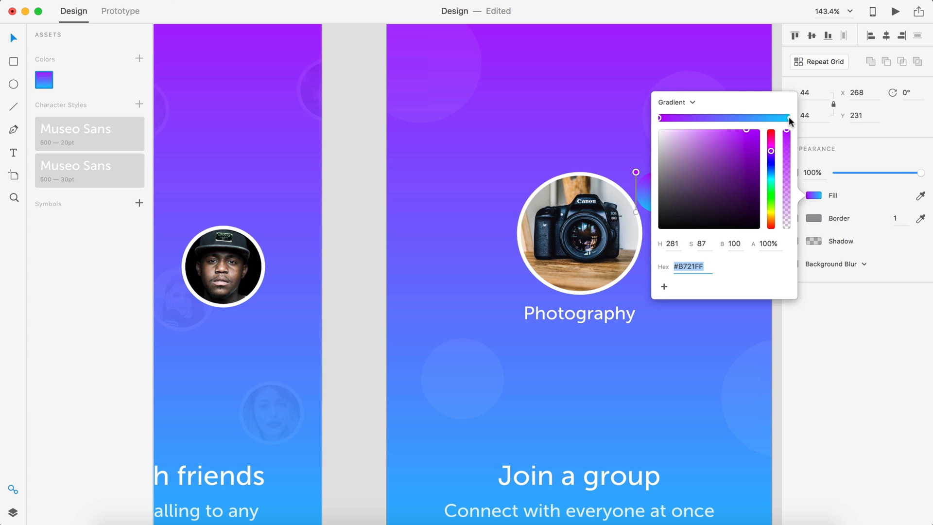
left_click(788, 119)
left_click(664, 287)
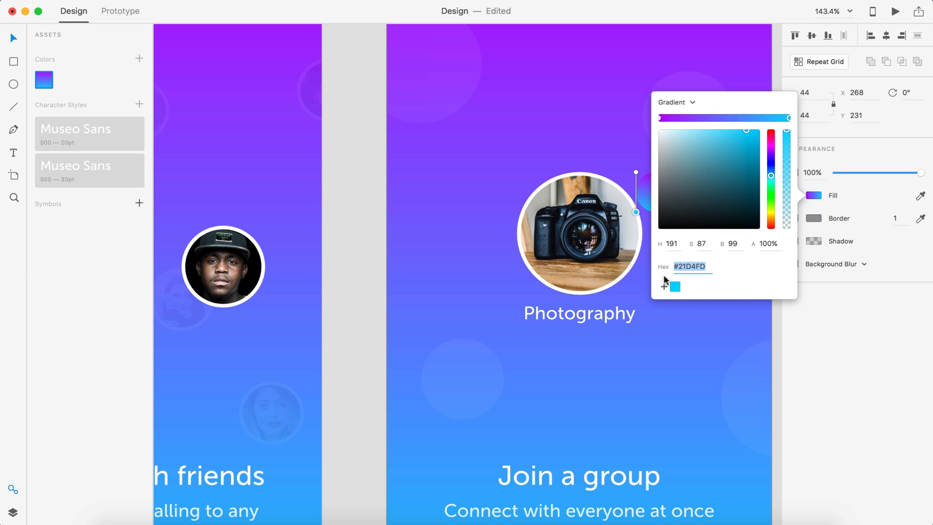
left_click(677, 101)
left_click(680, 92)
left_click(675, 279)
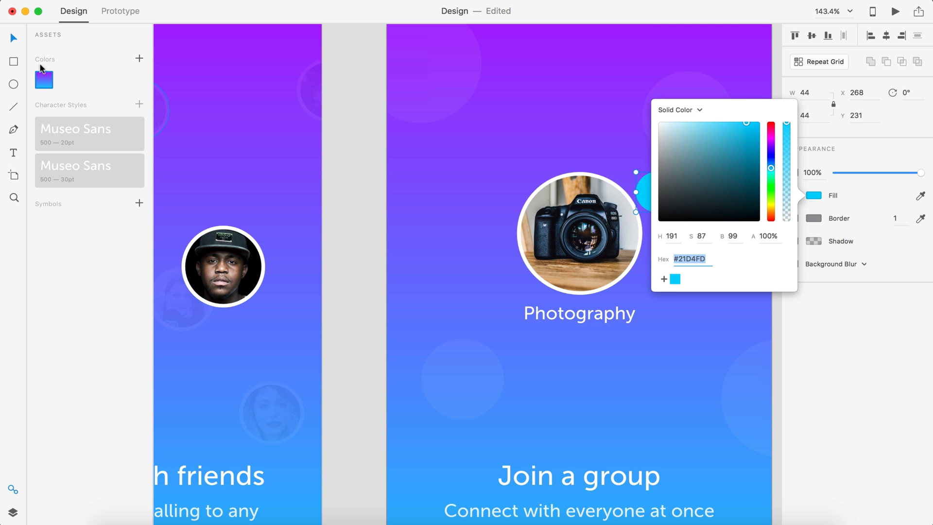
left_click(139, 58)
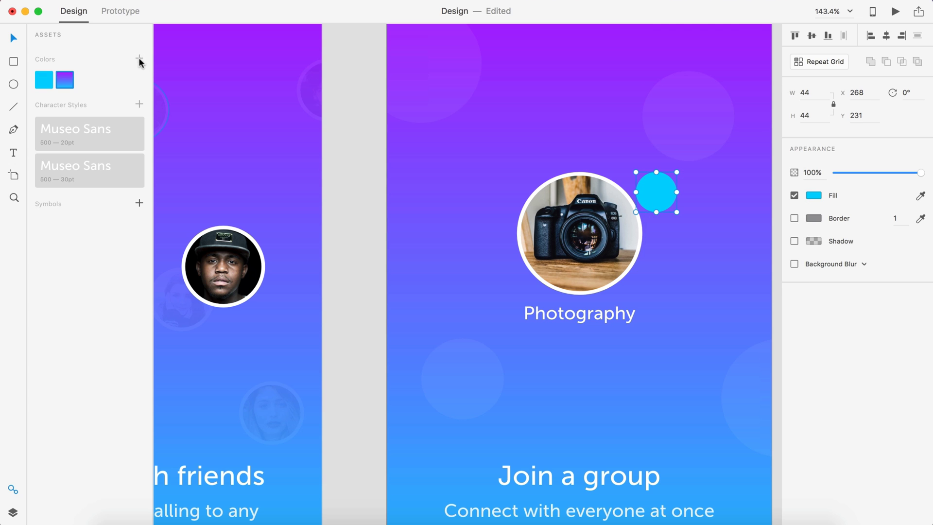
- Position the cyan circle on the camera photo's top-right rim
left_click(345, 121)
scroll(354, 118, "up", 5)
left_click_drag(538, 188, 506, 188)
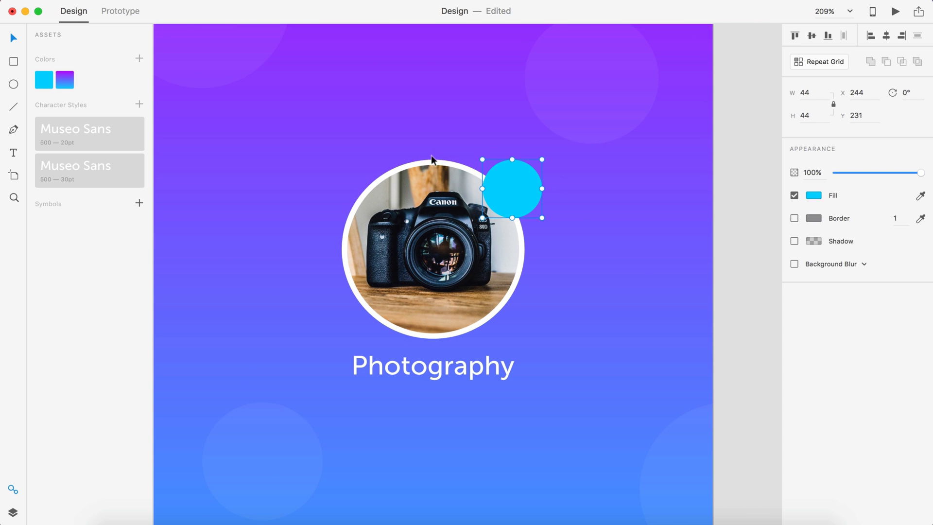
left_click_drag(521, 190, 524, 190)
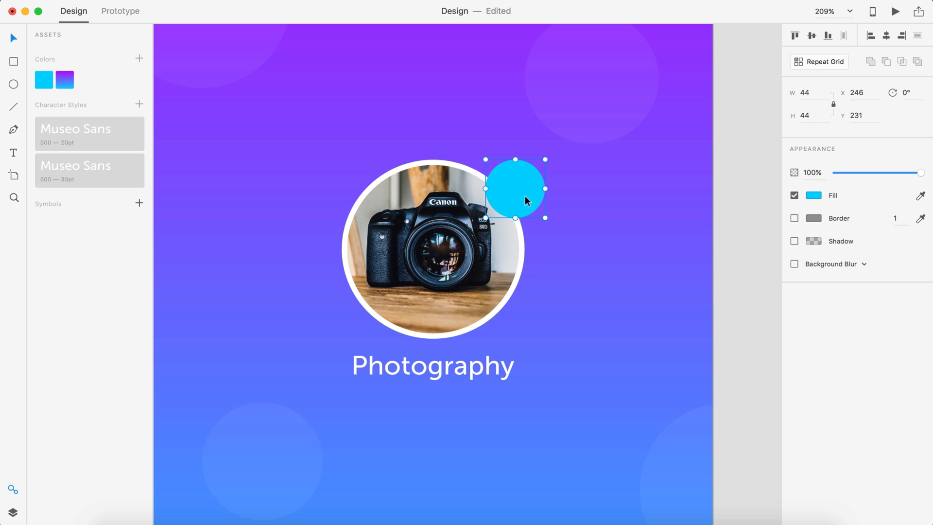
- Duplicate the Photography label and change the copy's text to '3'
scroll(518, 181, "down", 5)
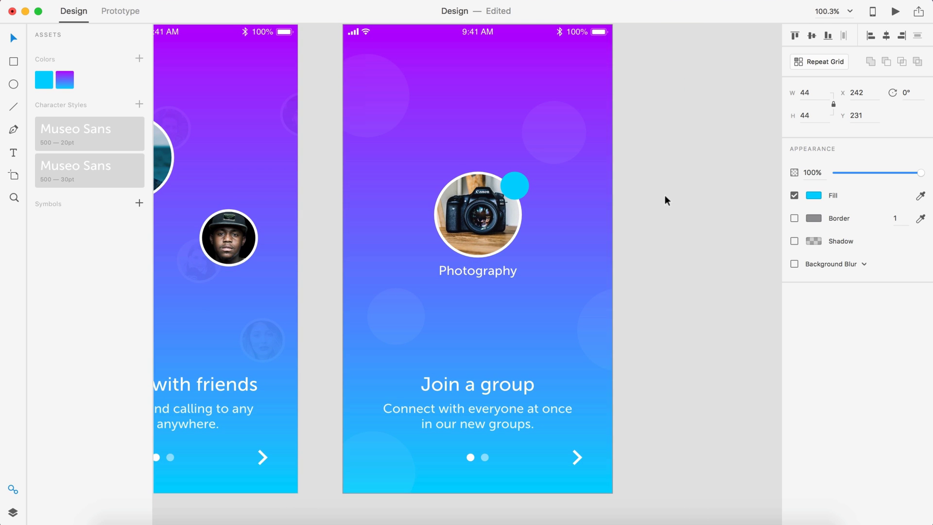
left_click(666, 201)
scroll(526, 253, "left", 1)
scroll(517, 259, "up", 4)
left_click(500, 288)
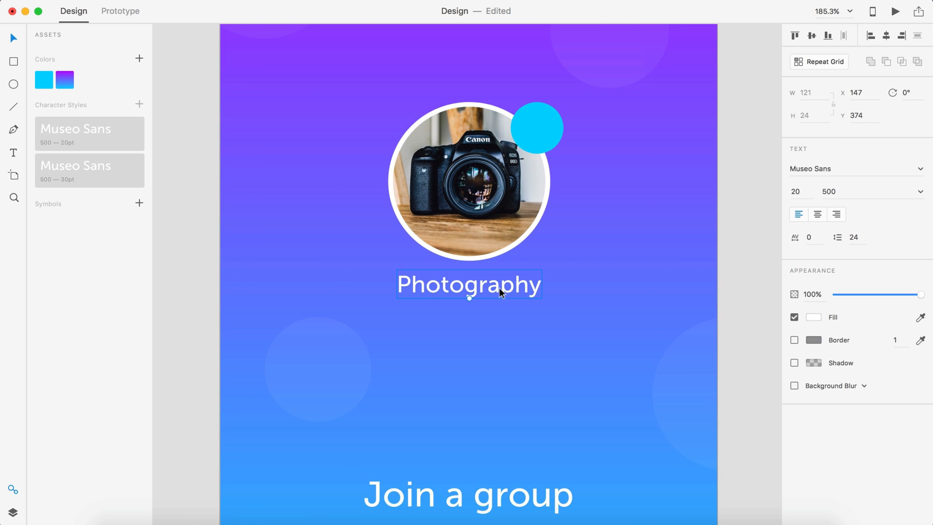
left_click_drag(500, 288, 603, 355)
double_click(604, 355)
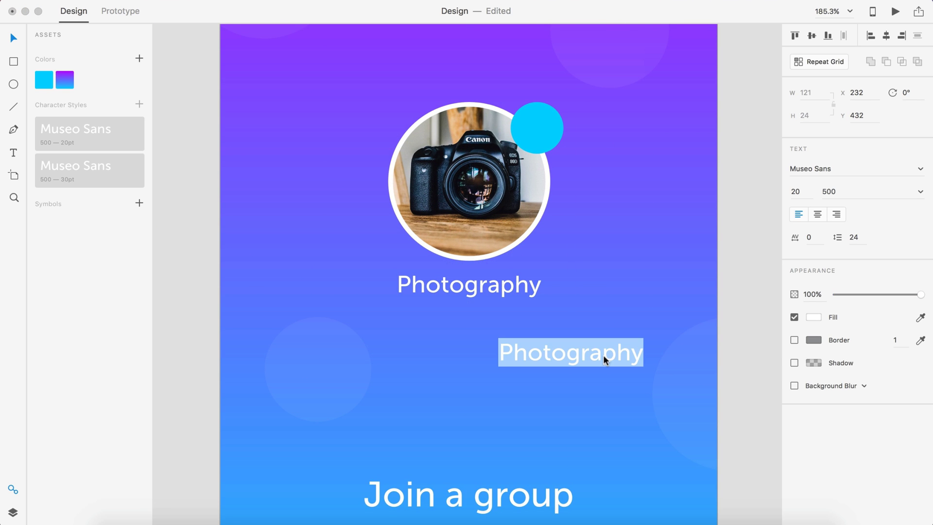
type("3")
key("Escape")
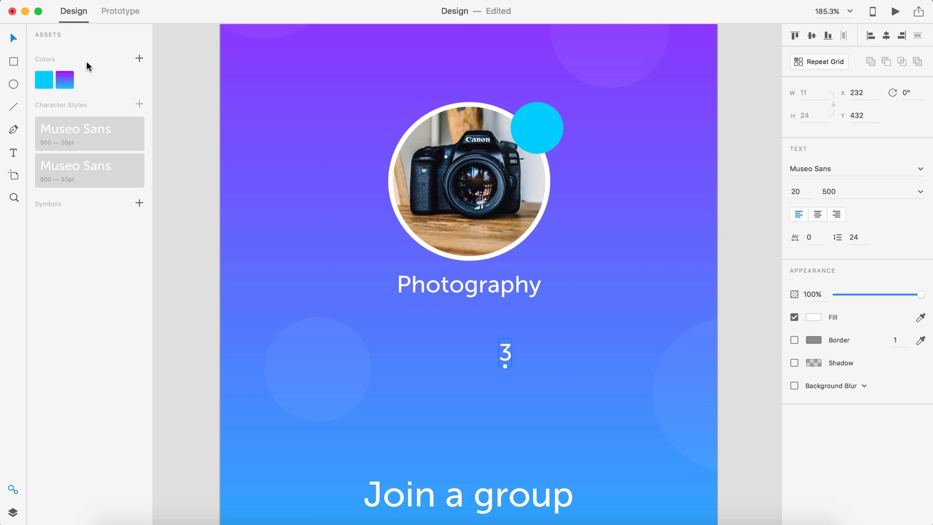
- Centre-align the Photography label and place the white 3 centred on the cyan badge
left_click(484, 281)
left_click(817, 214)
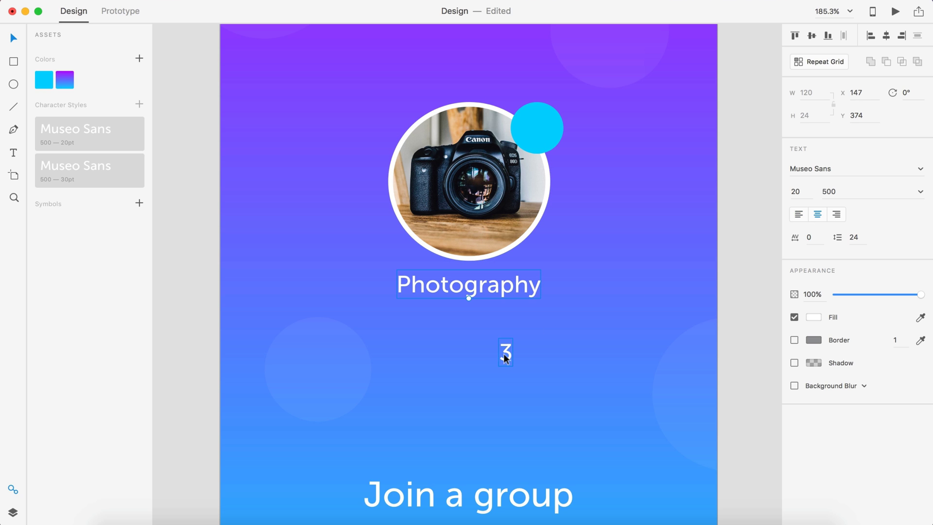
left_click_drag(504, 354, 536, 130)
scroll(536, 130, "up", 4)
left_click(558, 131, "shift")
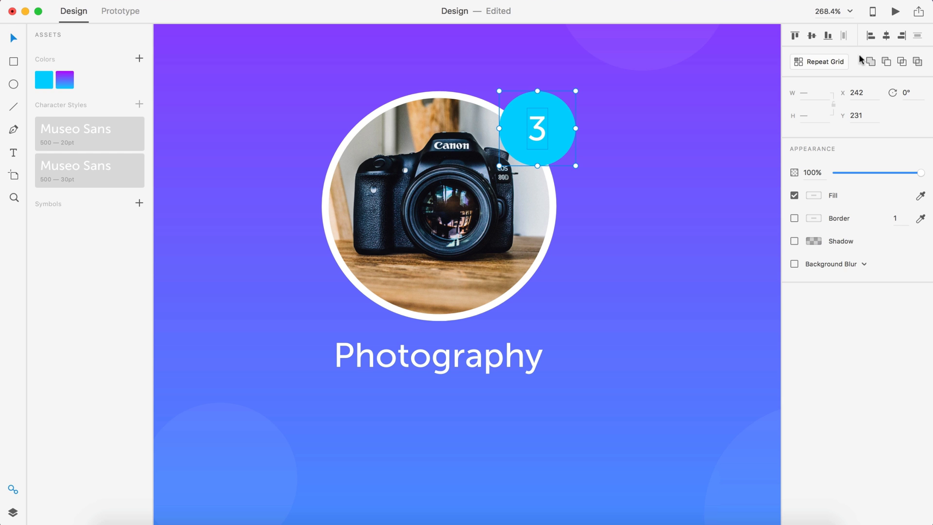
left_click(684, 186)
scroll(684, 203, "down", 5)
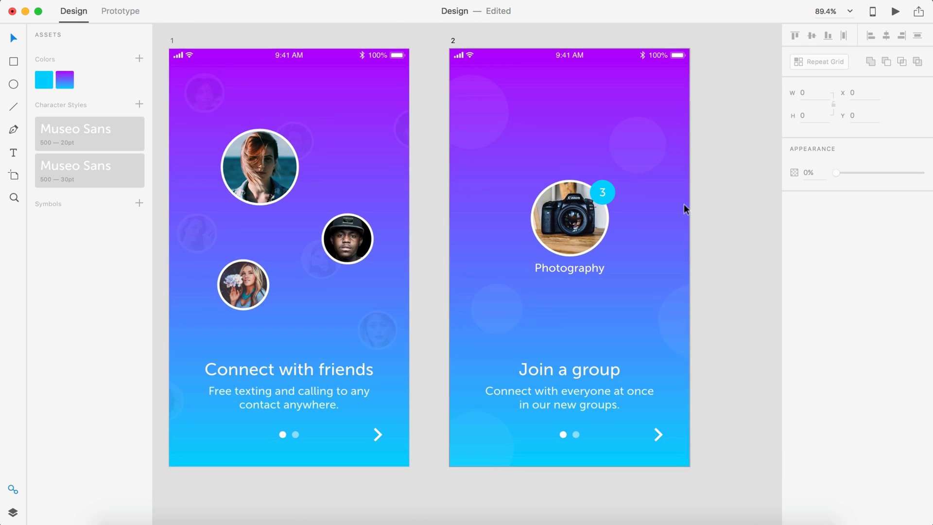
scroll(757, 245, "down", 2)
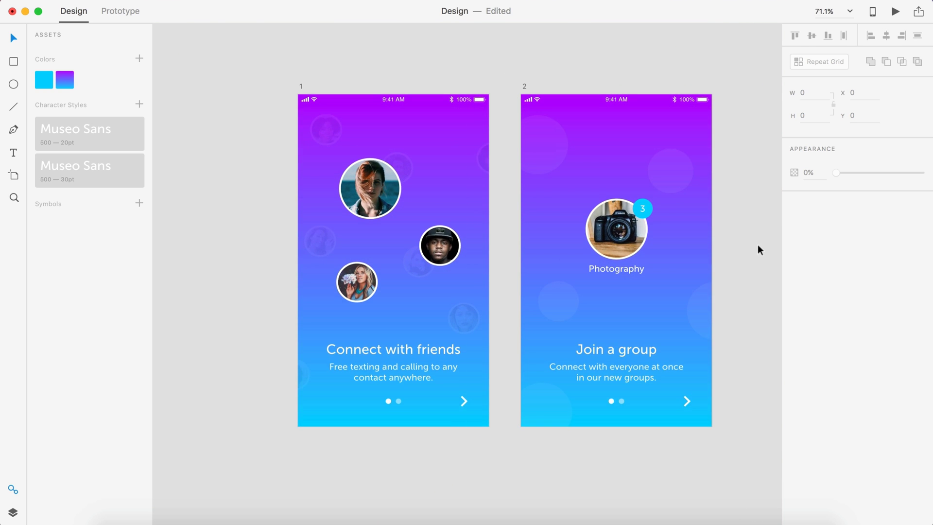
- Rotate artboard 2's page-dot group 180° so the second dot is active
scroll(562, 466, "up", 5)
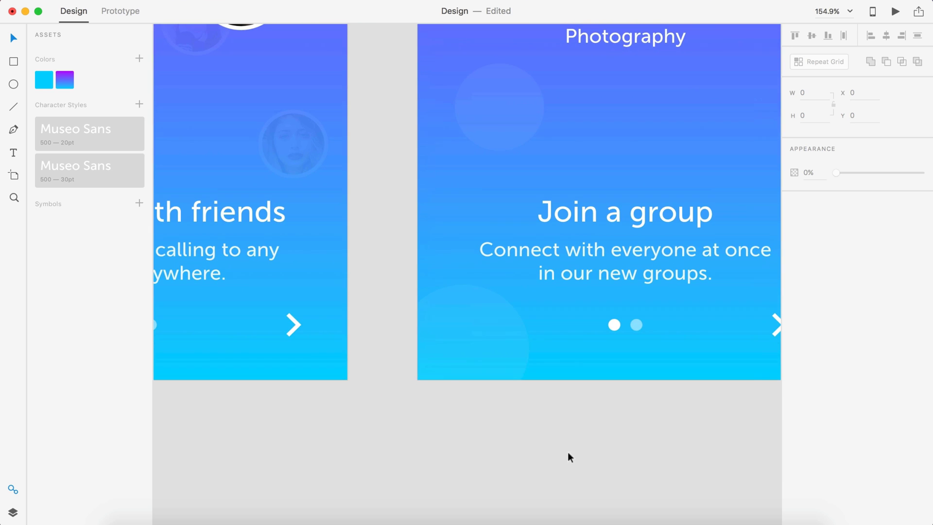
left_click(638, 324)
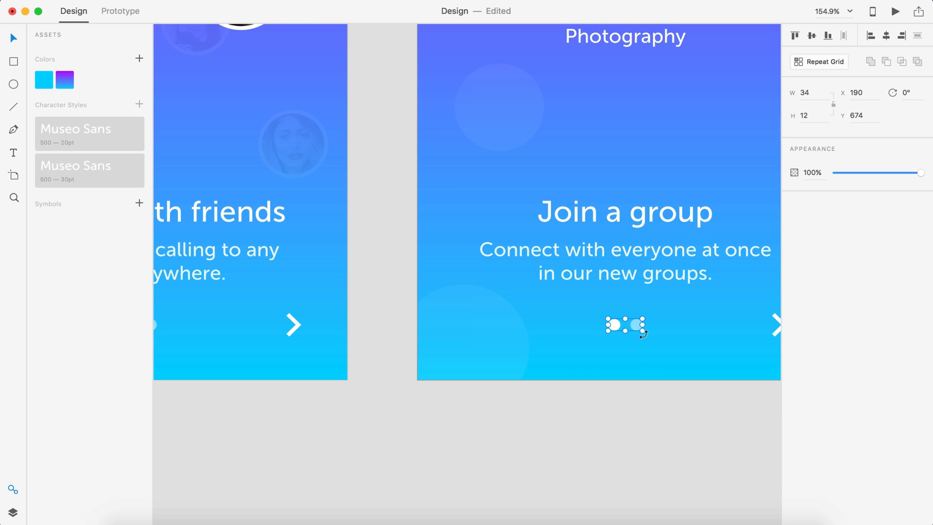
left_click_drag(646, 336, 573, 296)
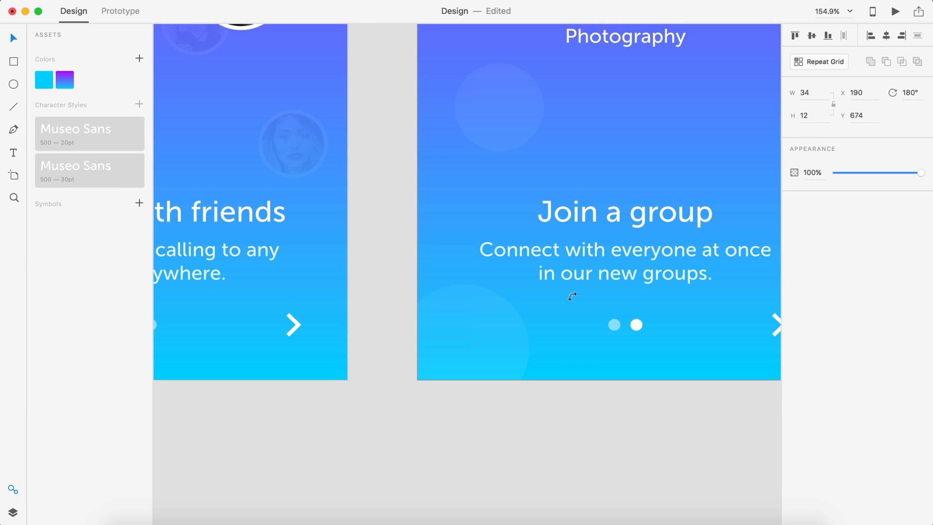
left_click(591, 435)
scroll(592, 436, "down", 3)
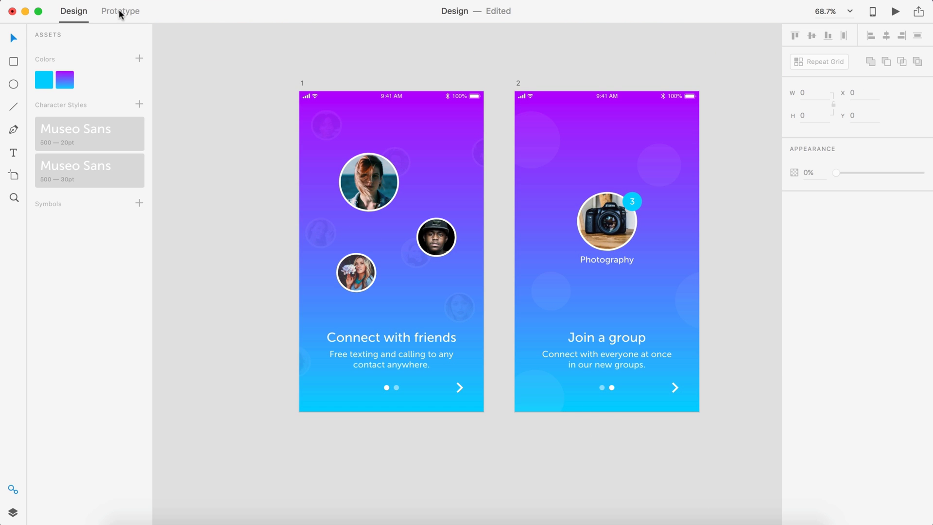
- In Prototype mode, link screen 1 to screen 2 with a Push Left transition
left_click(120, 11)
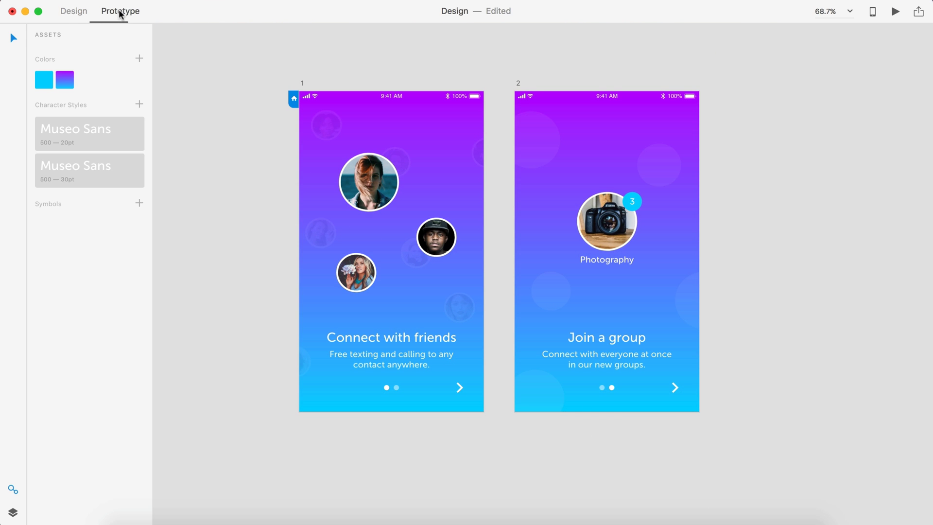
left_click(301, 84)
left_click_drag(485, 239, 568, 170)
left_click(489, 318)
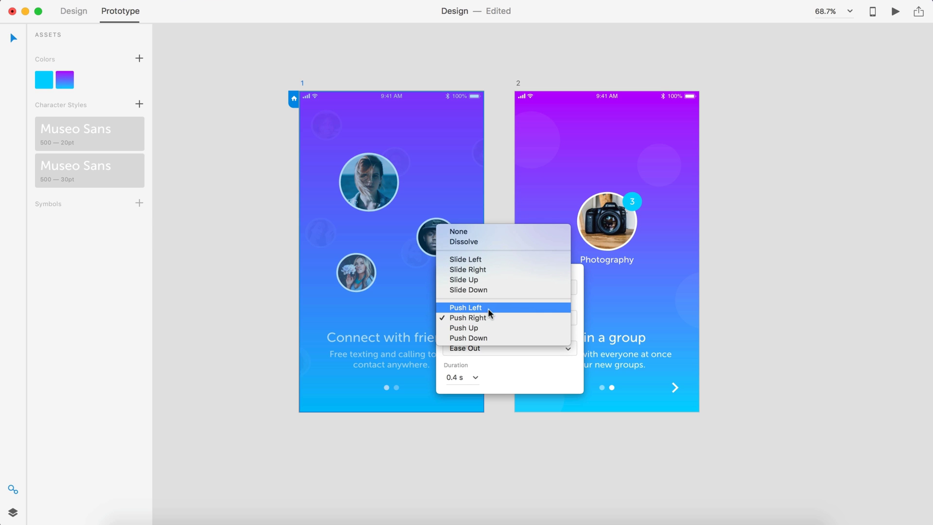
left_click(485, 305)
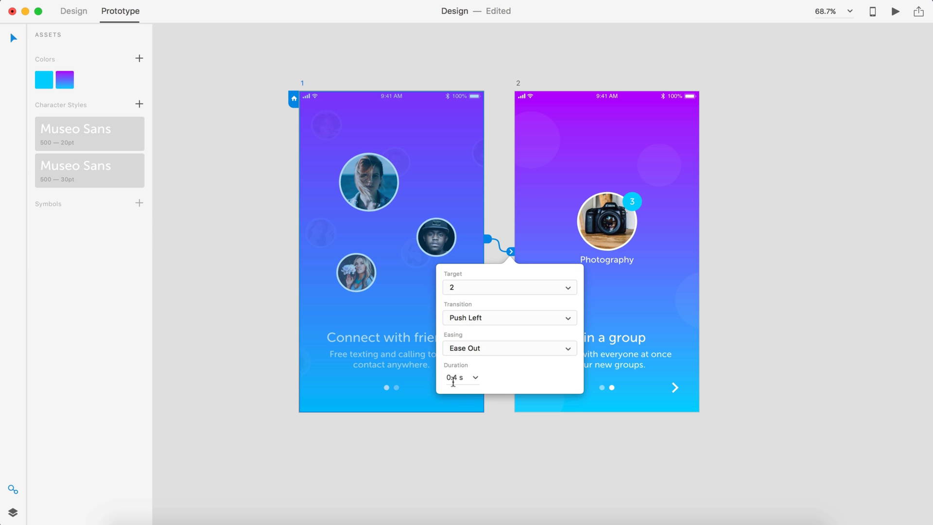
- Link screen 2 back to screen 1 with a Push Right transition
left_click(518, 83)
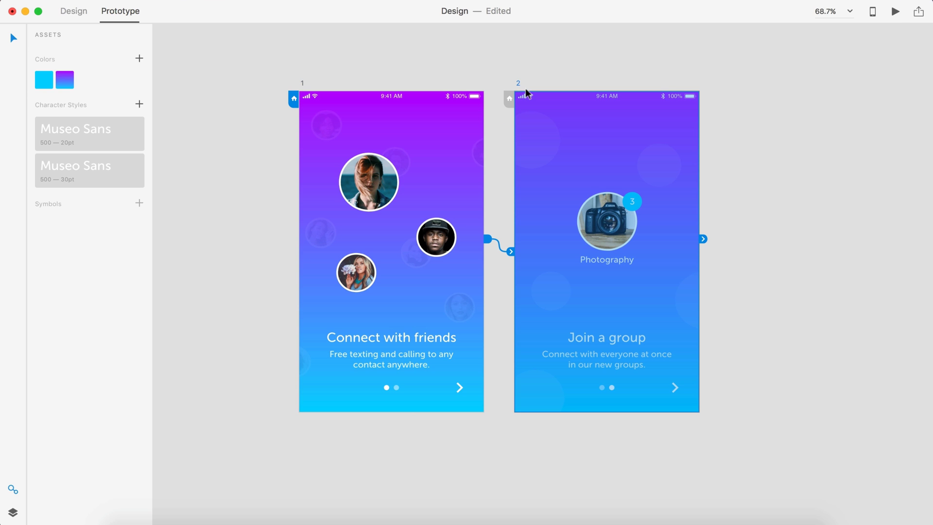
left_click_drag(703, 239, 426, 275)
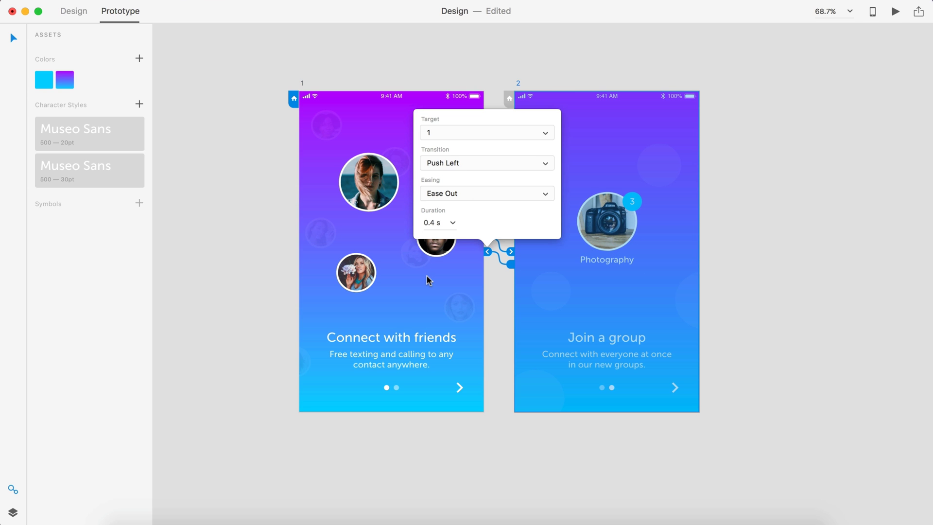
left_click(458, 165)
left_click(454, 171)
left_click(772, 198)
- Preview the prototype, pushing from Connect with friends to Join a group and back
left_click(897, 12)
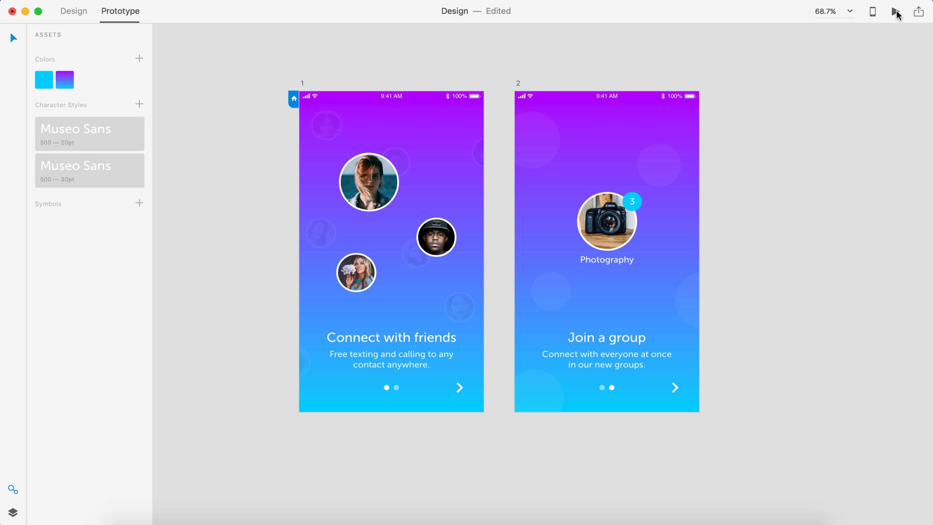
left_click(474, 329)
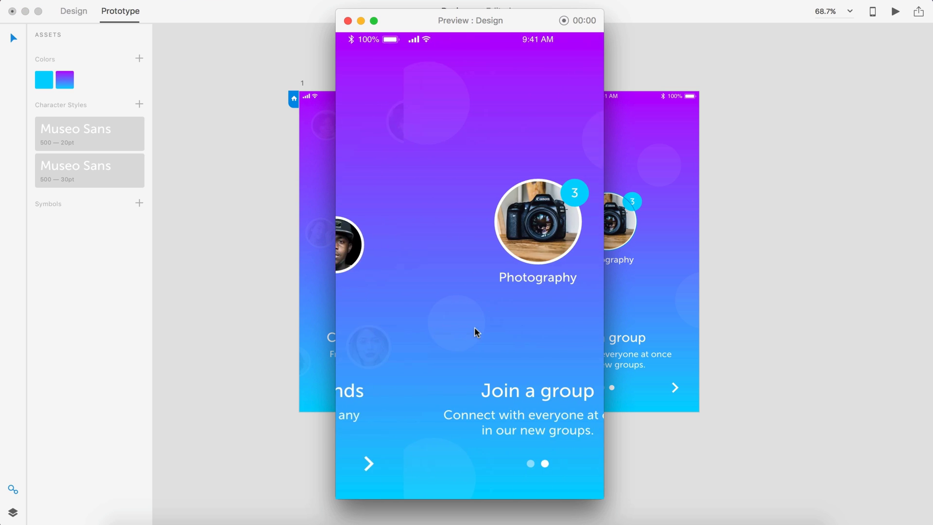
left_click(406, 317)
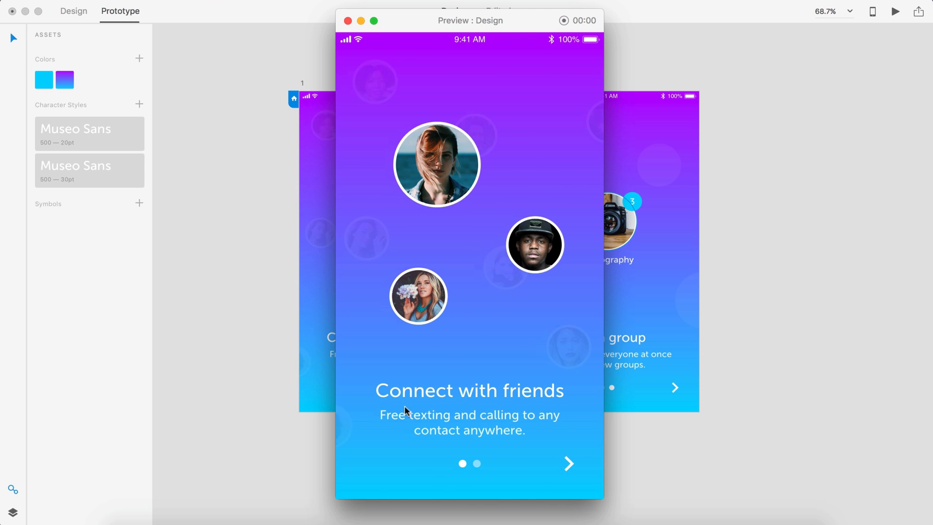